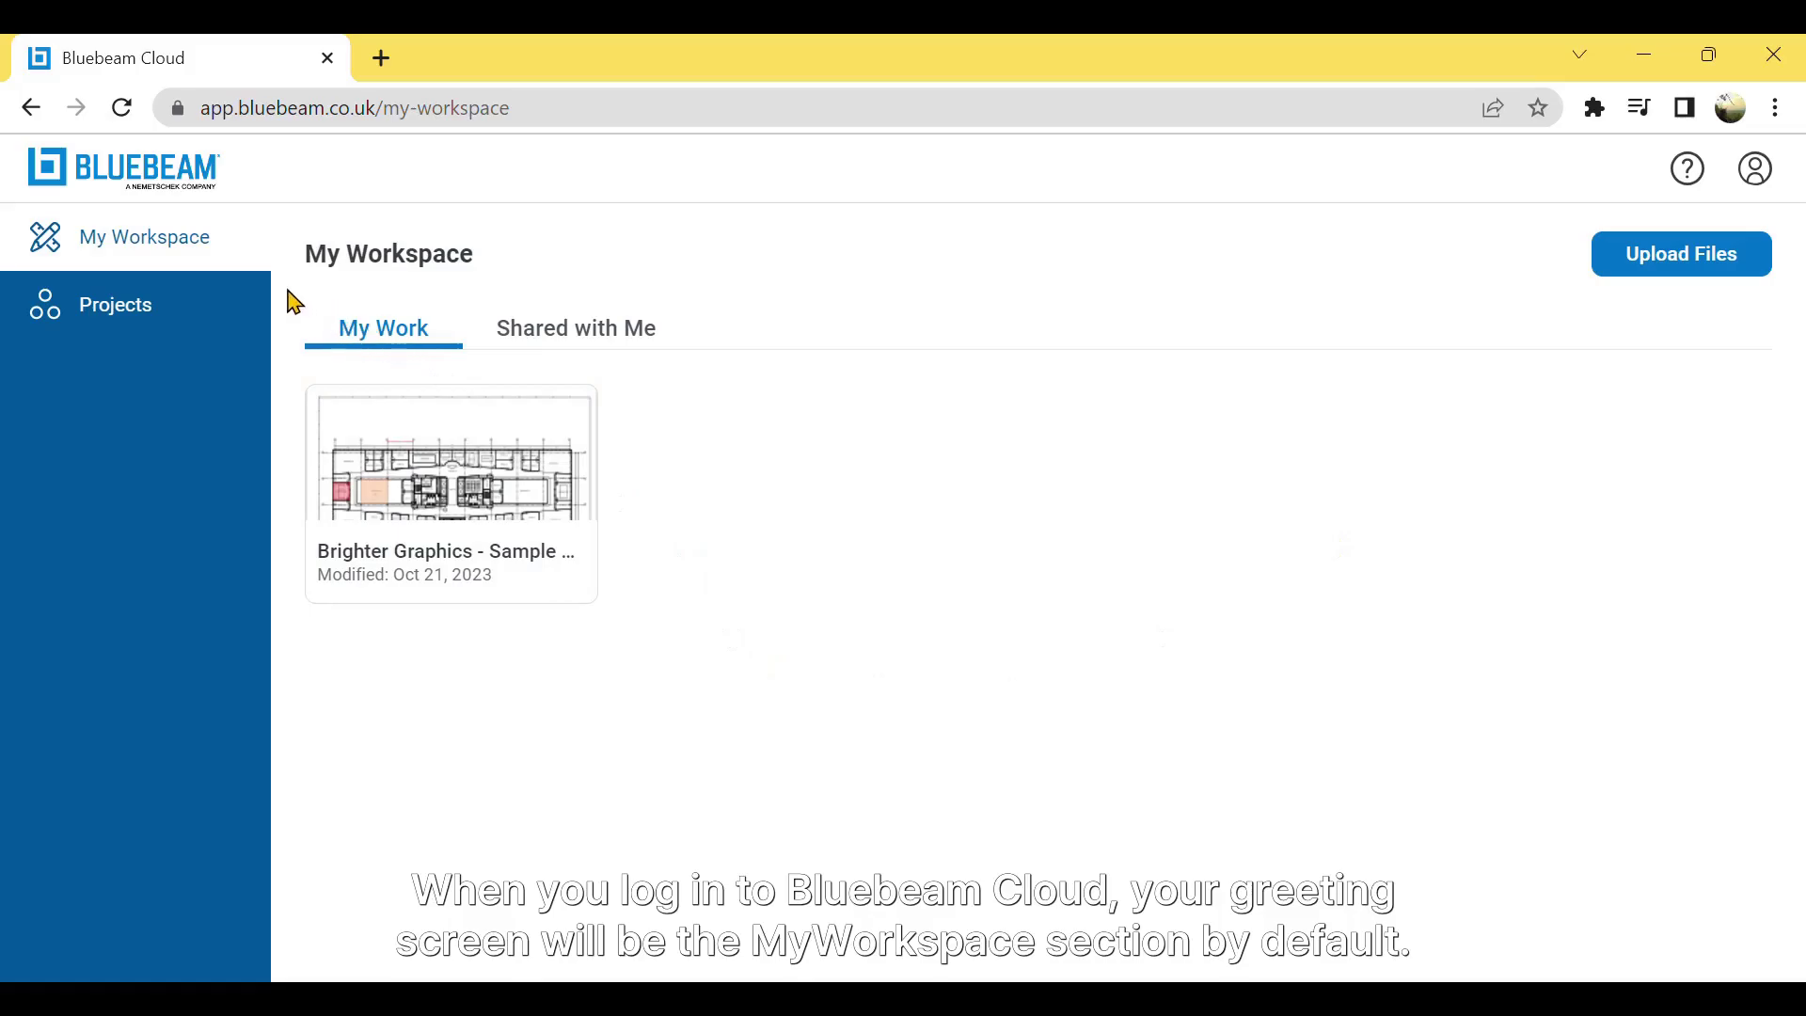
- Go to the Projects section, which has no projects yet
left_click(227, 336)
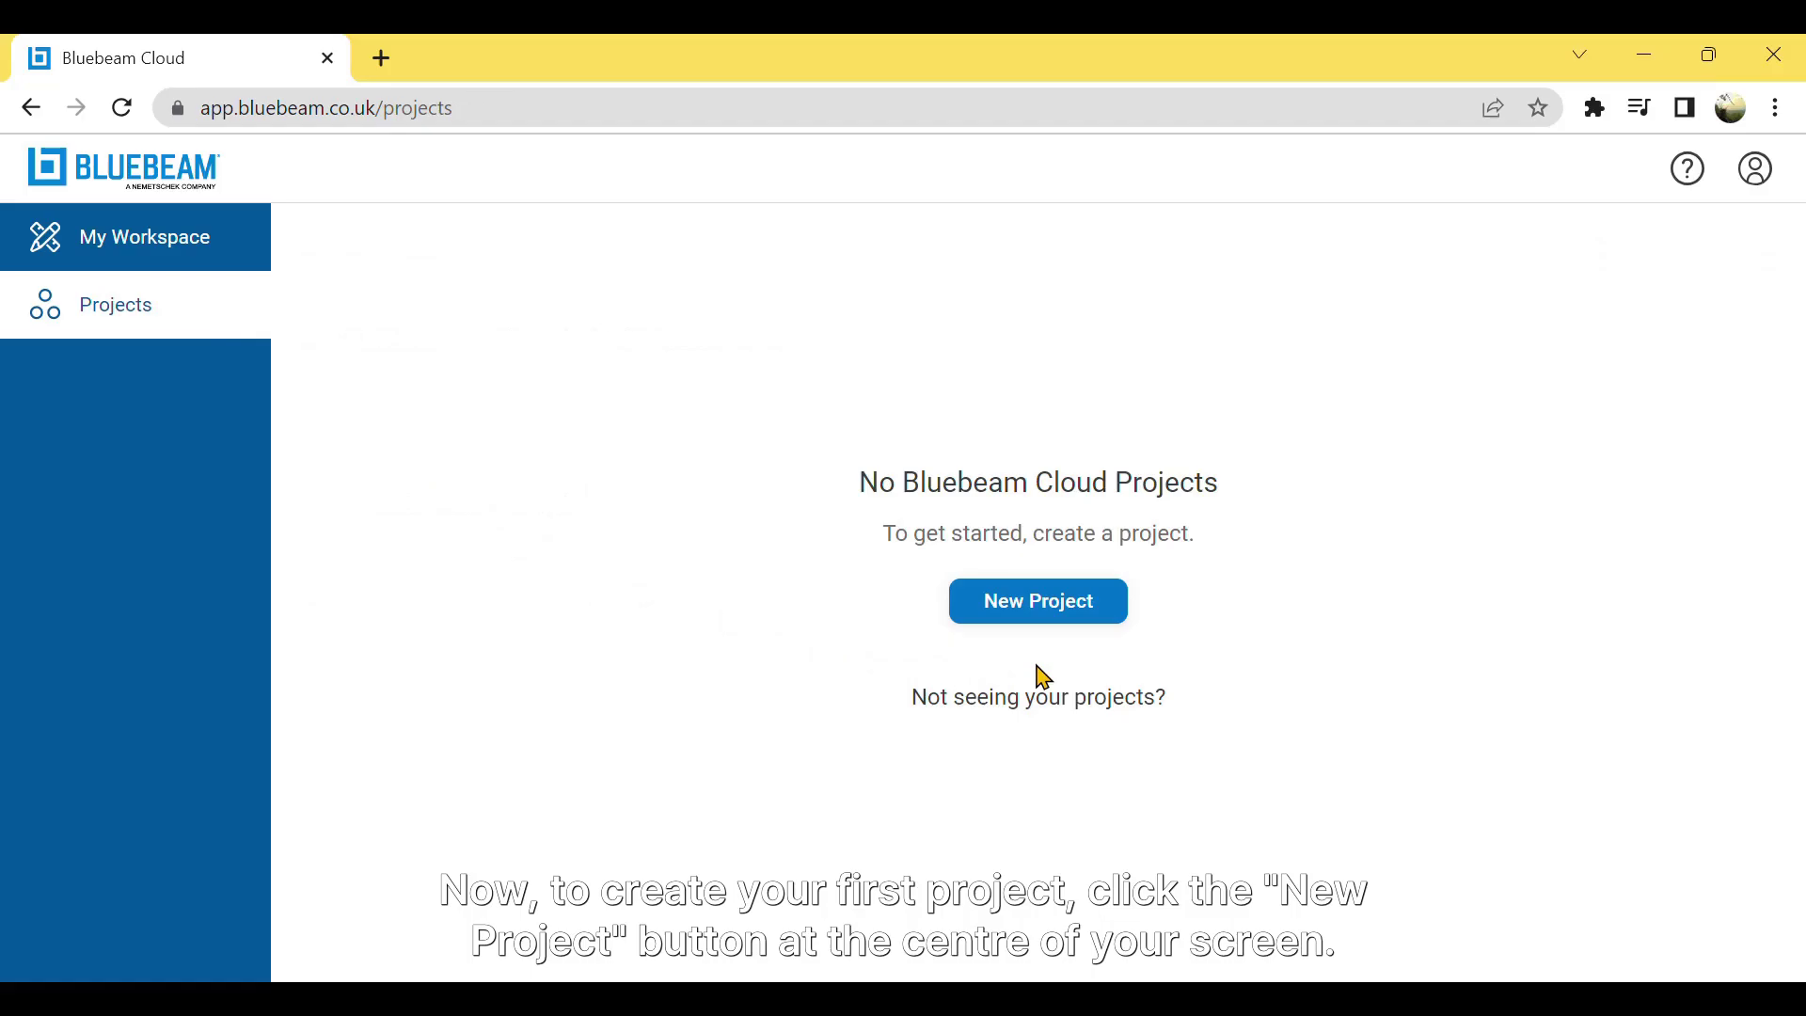
- Start a new project in the United Kingdom named 'BG - Test Project'
left_click(1072, 618)
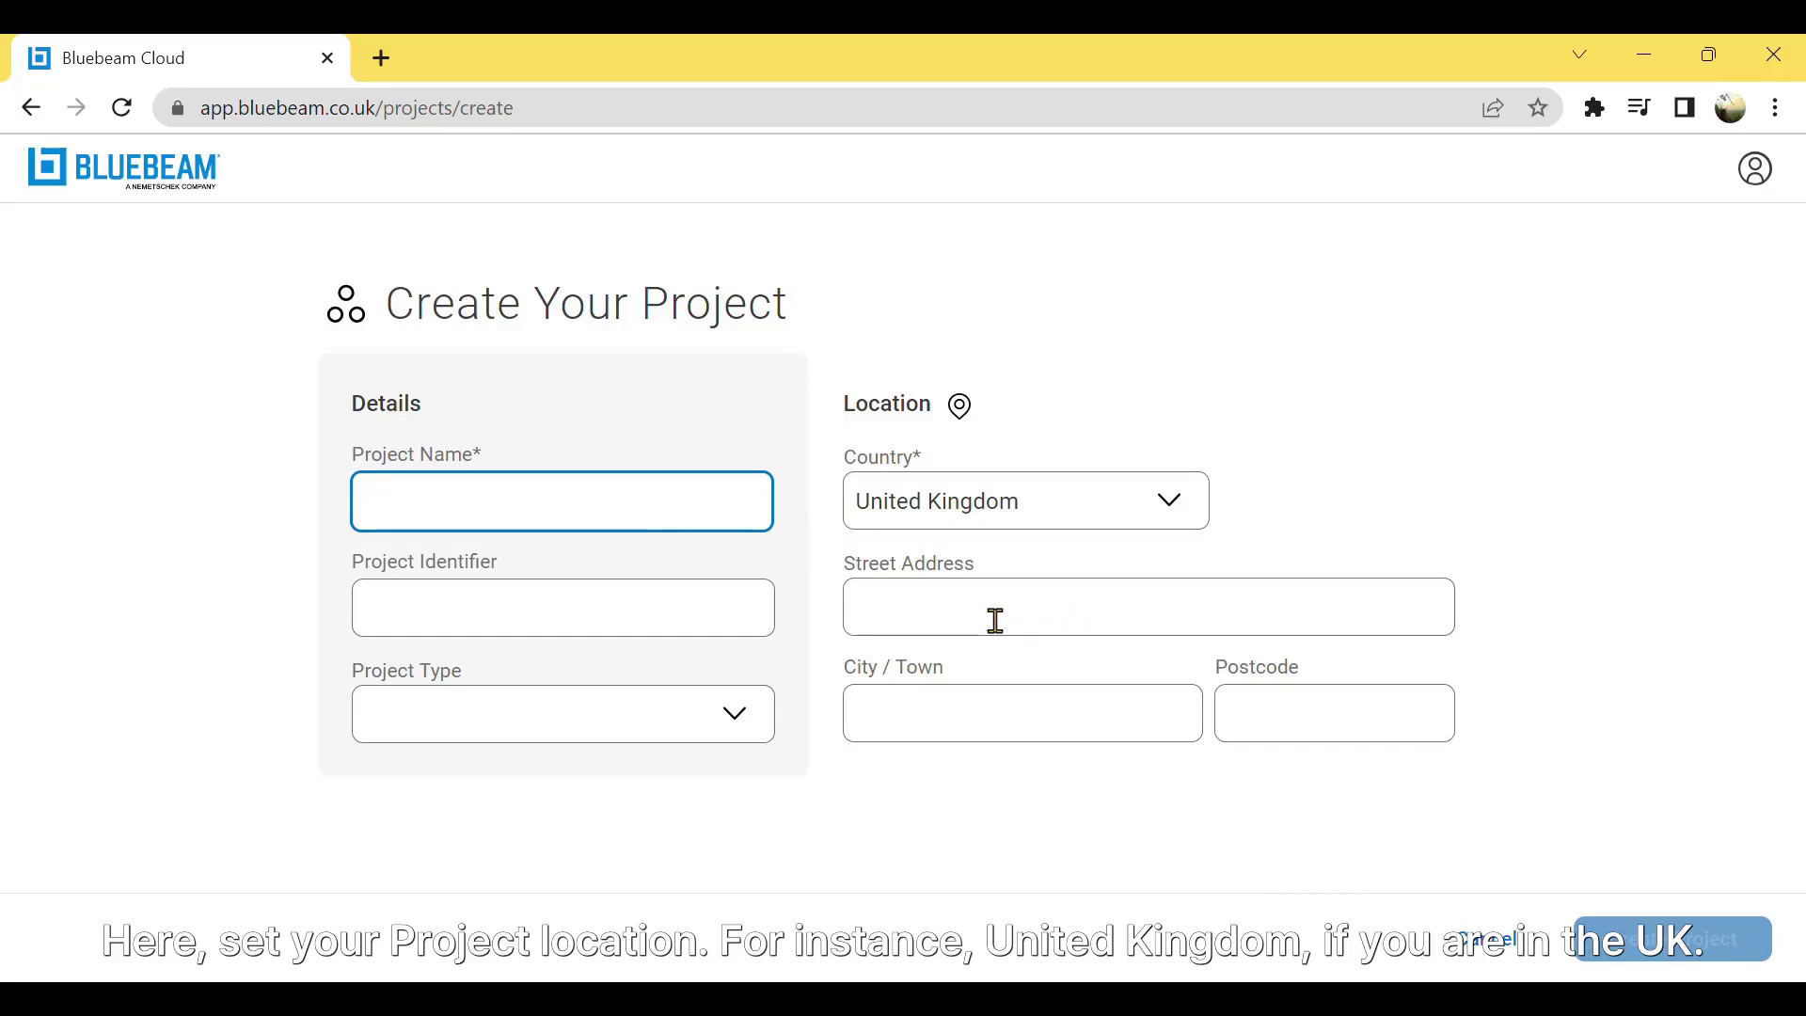
left_click(979, 527)
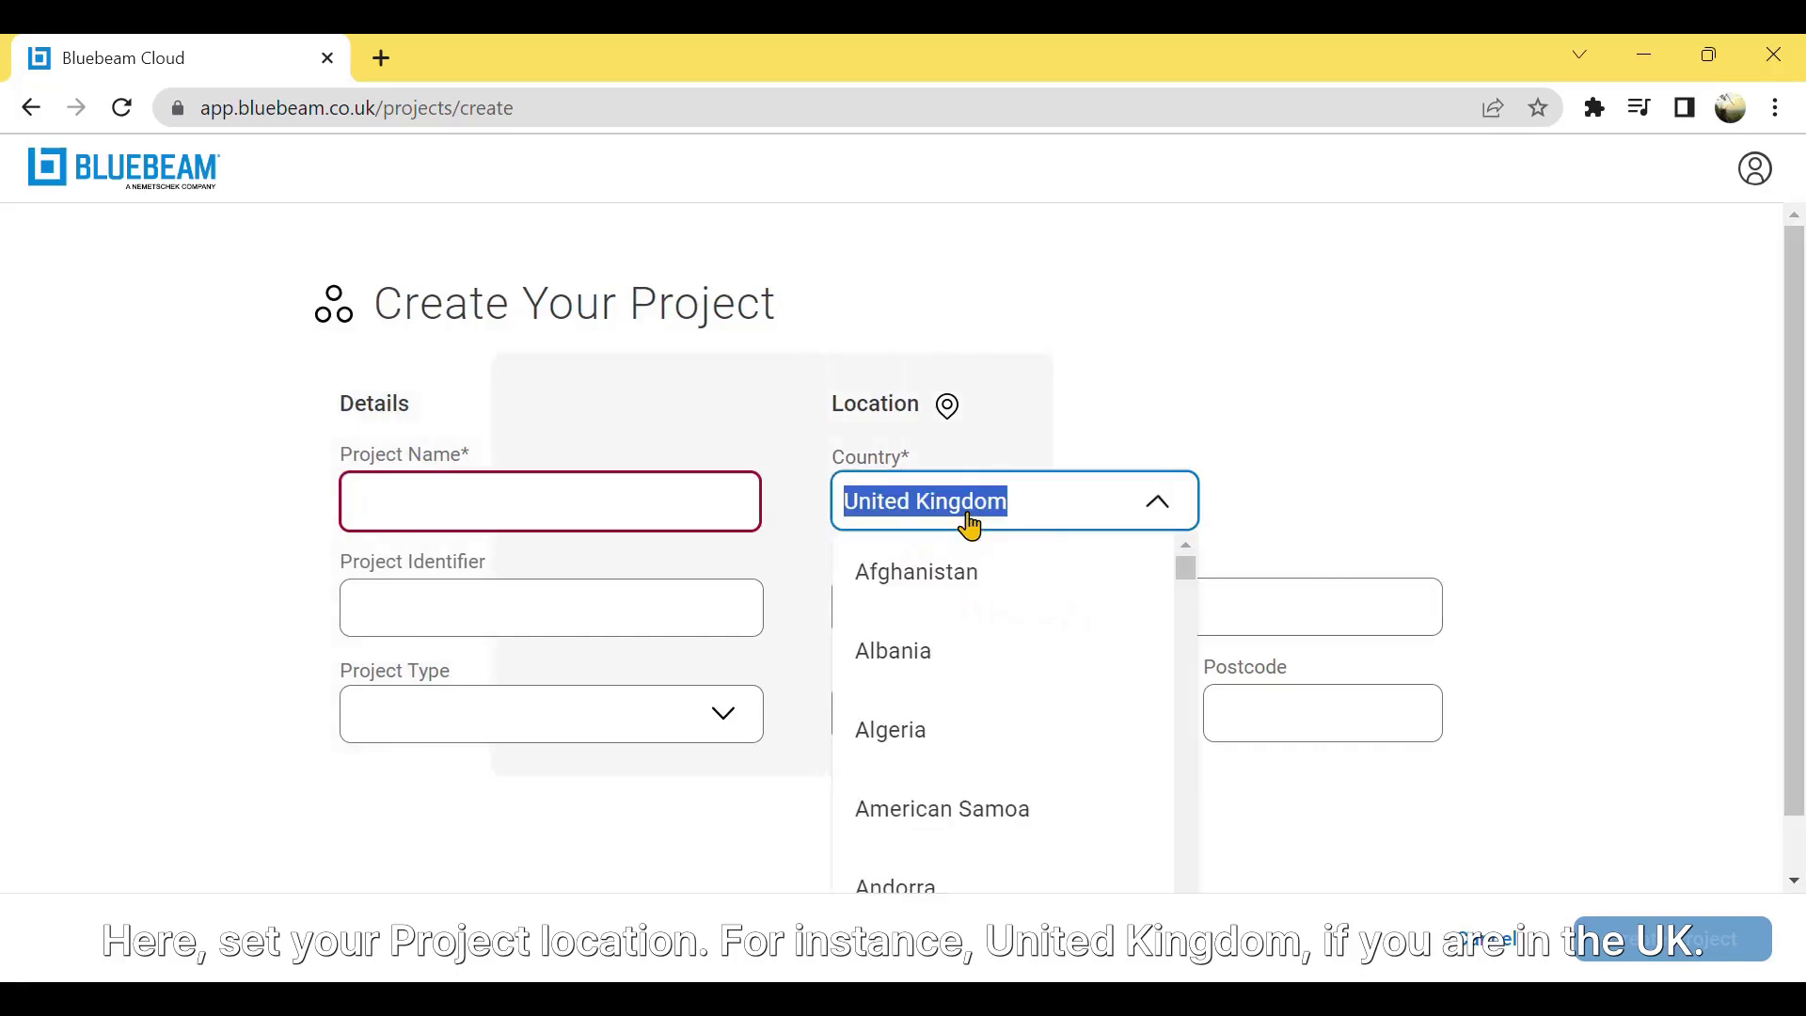
left_click(1159, 508)
left_click(613, 541)
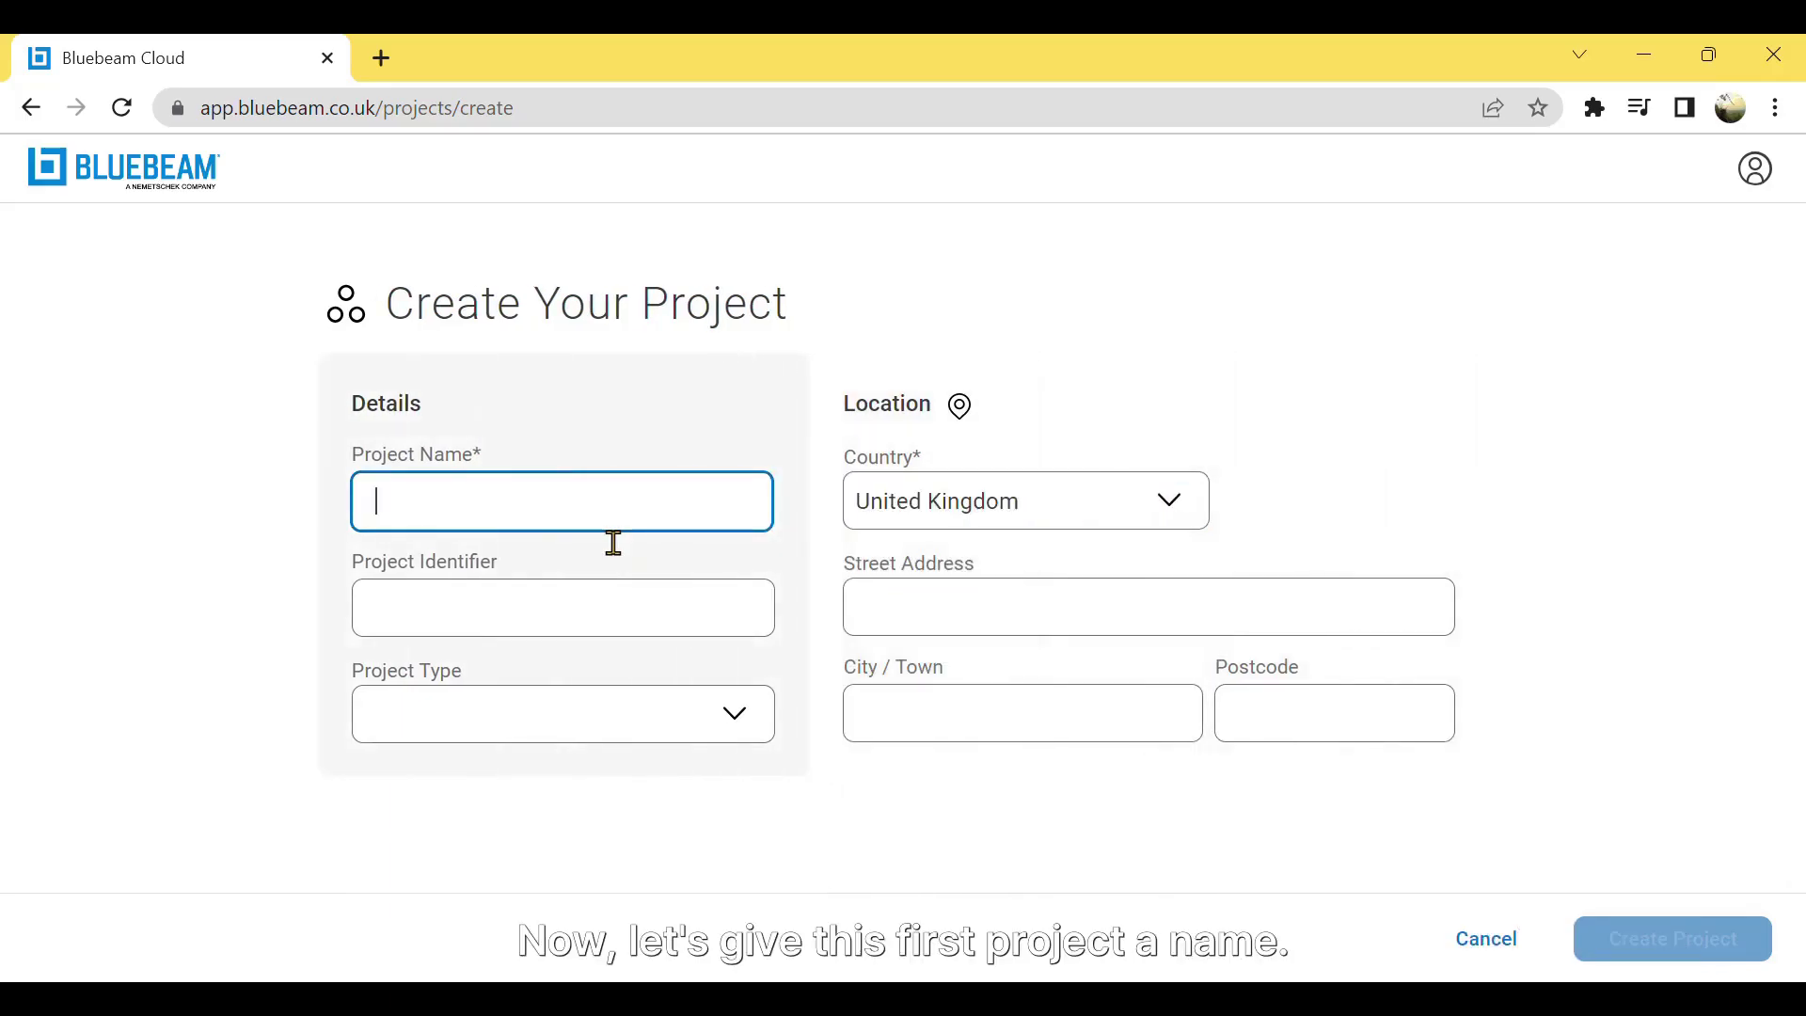
type("BG 0")
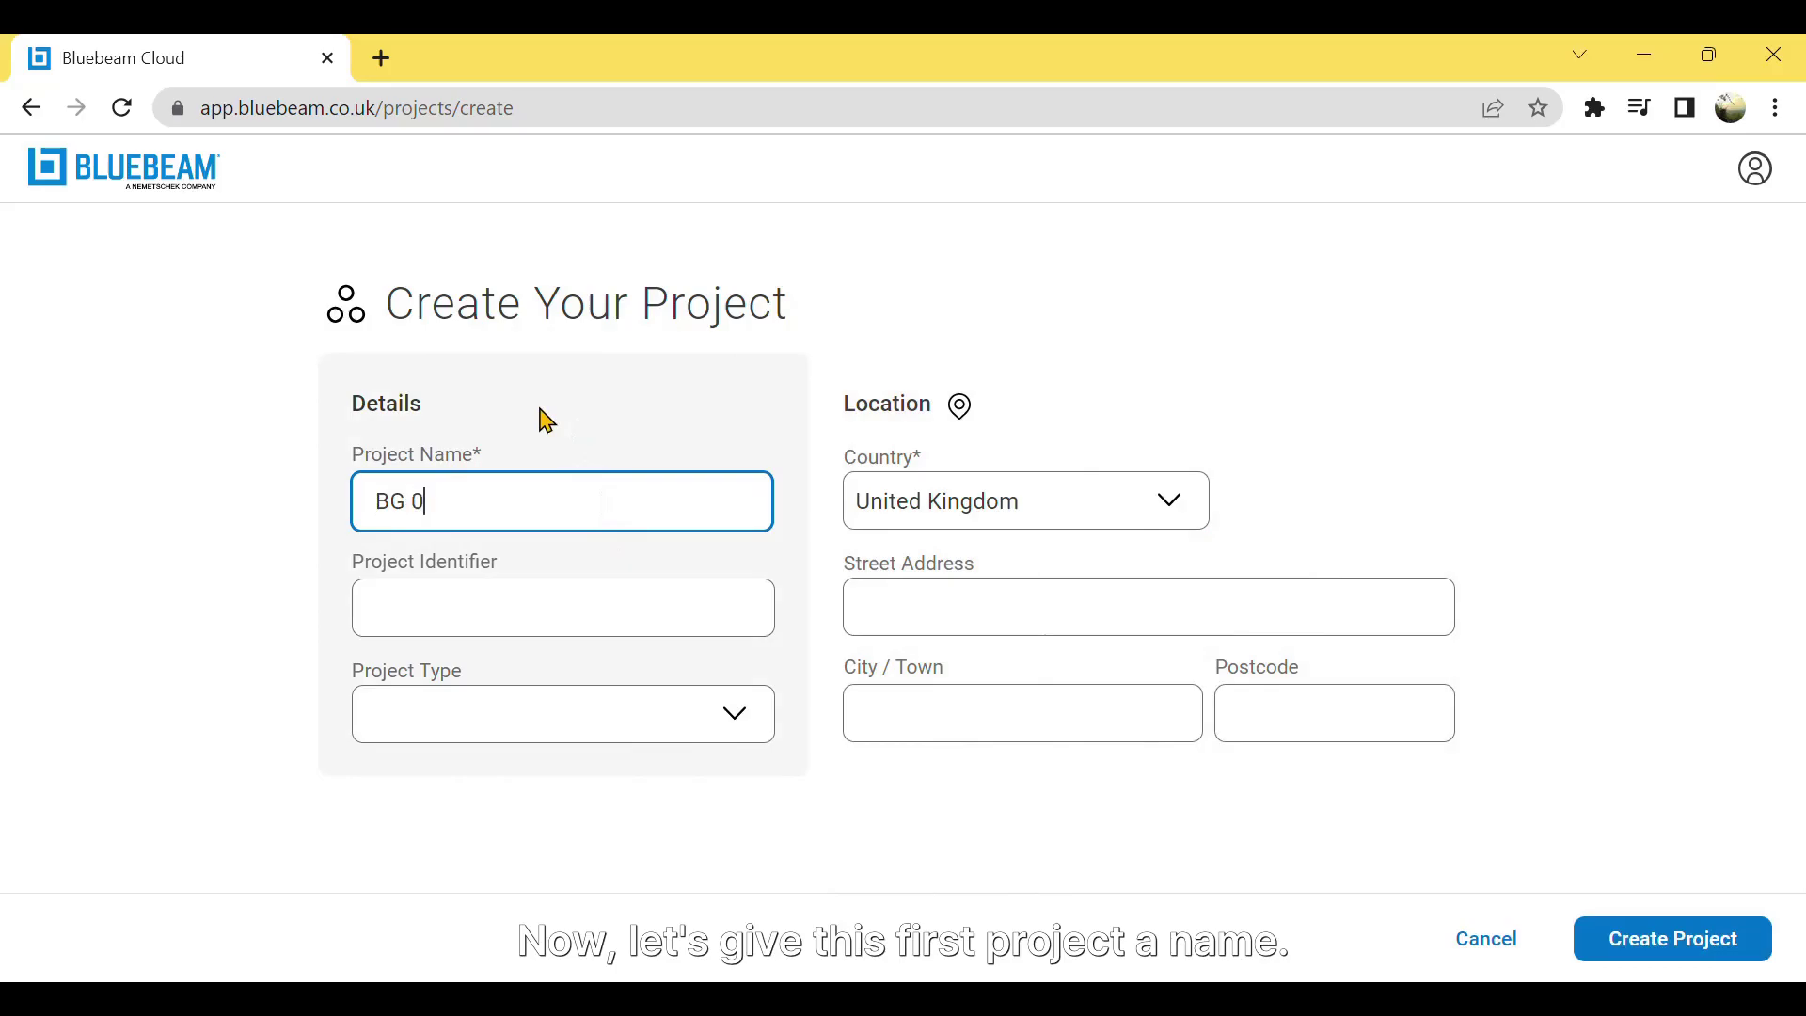
key("BackSpace")
type("- ")
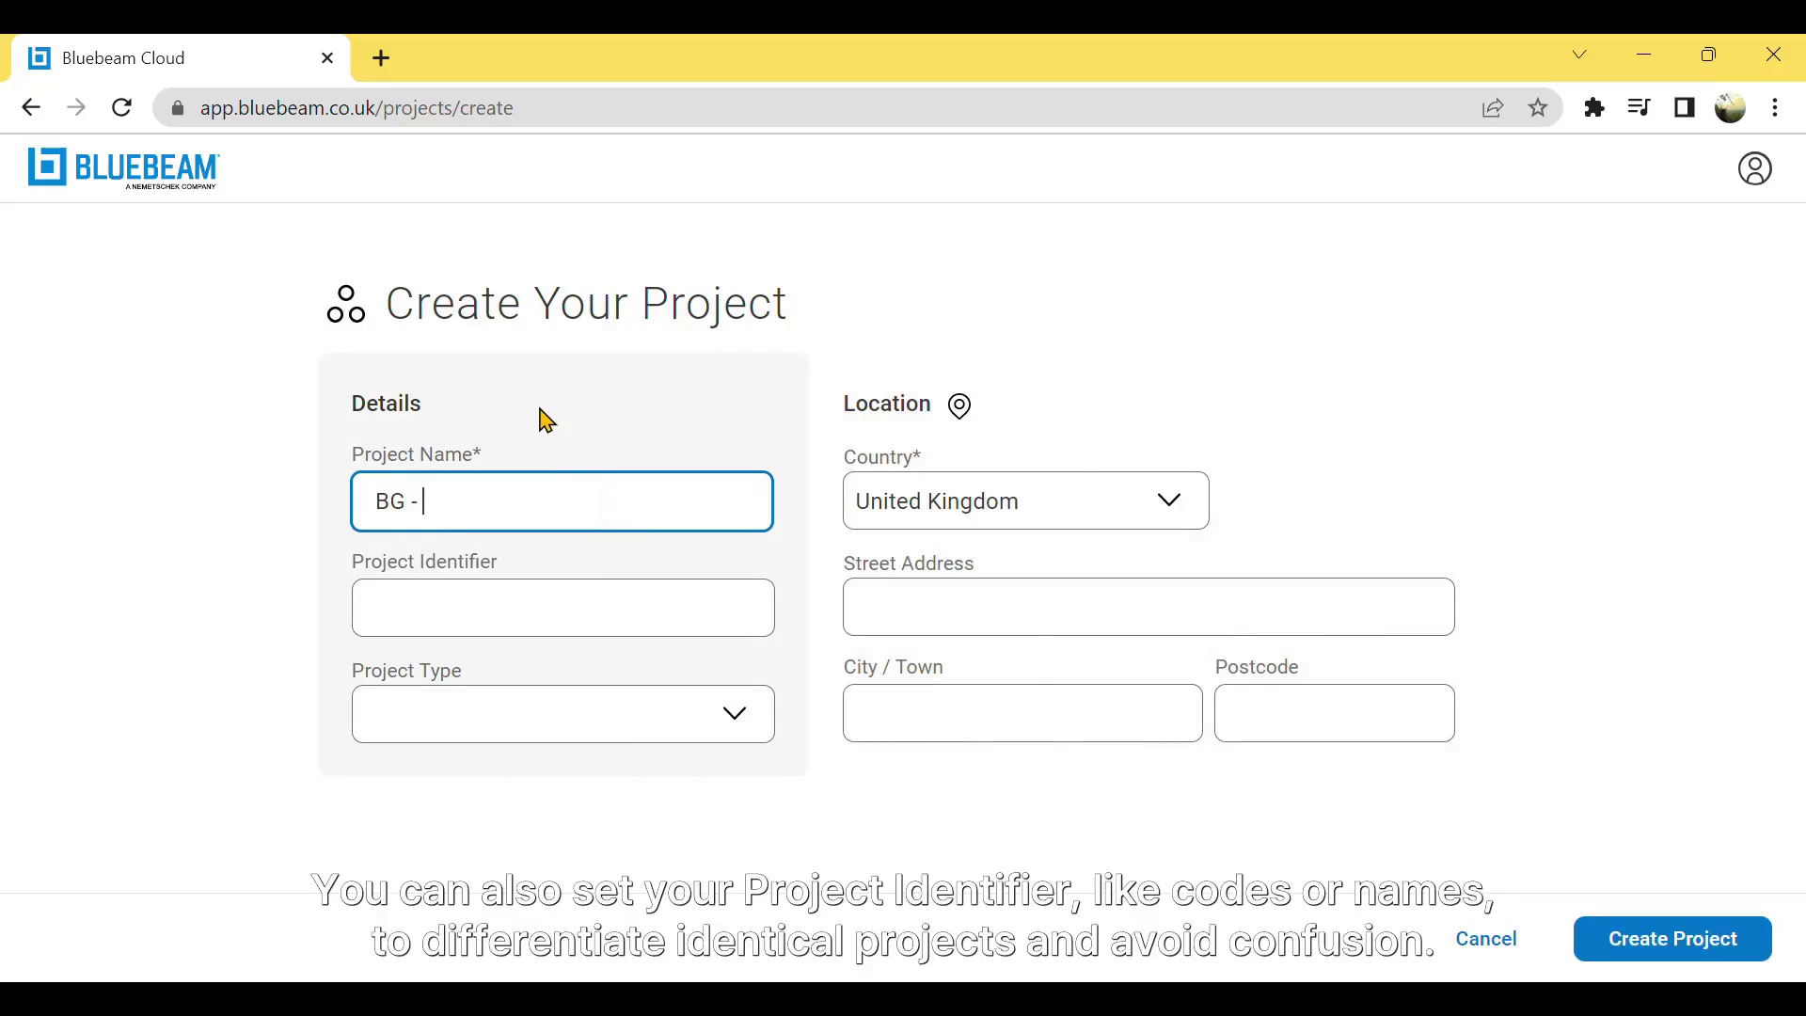
type("Test Project")
- Set the project identifier to 'BG - Test' and the project type to Education
left_click(478, 630)
type("BG ")
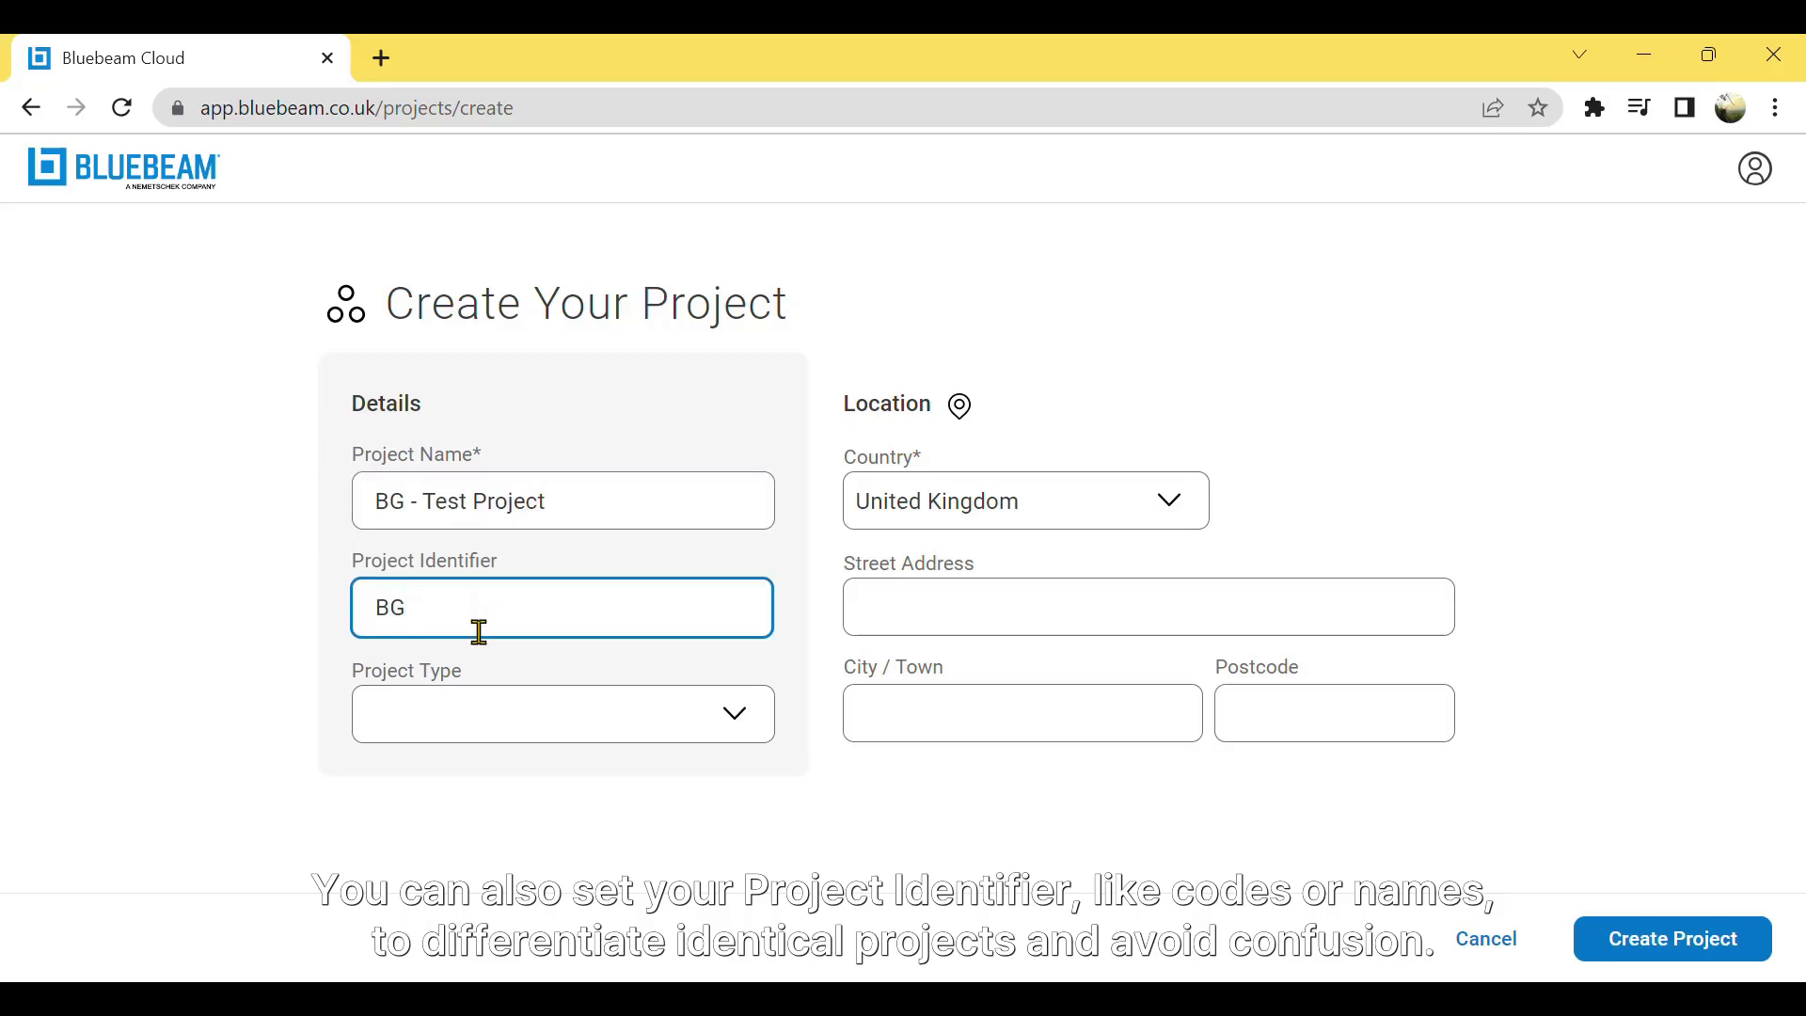
type("- Test")
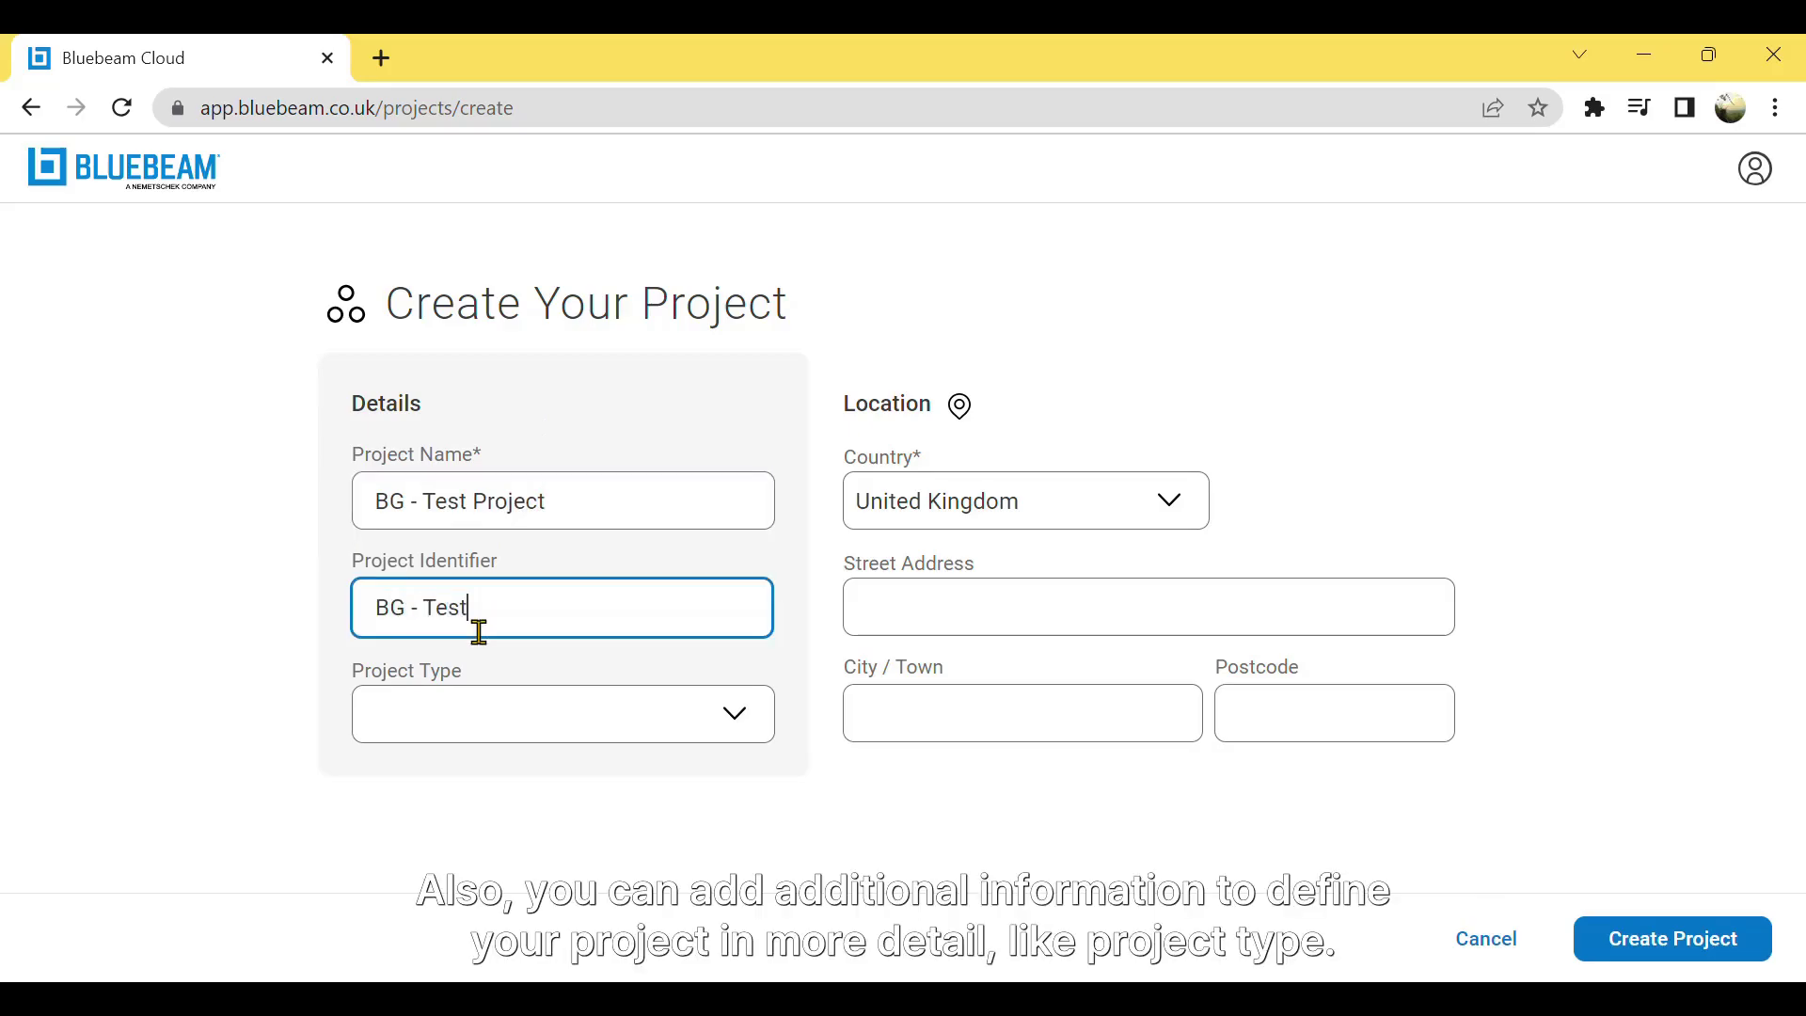
left_click(750, 730)
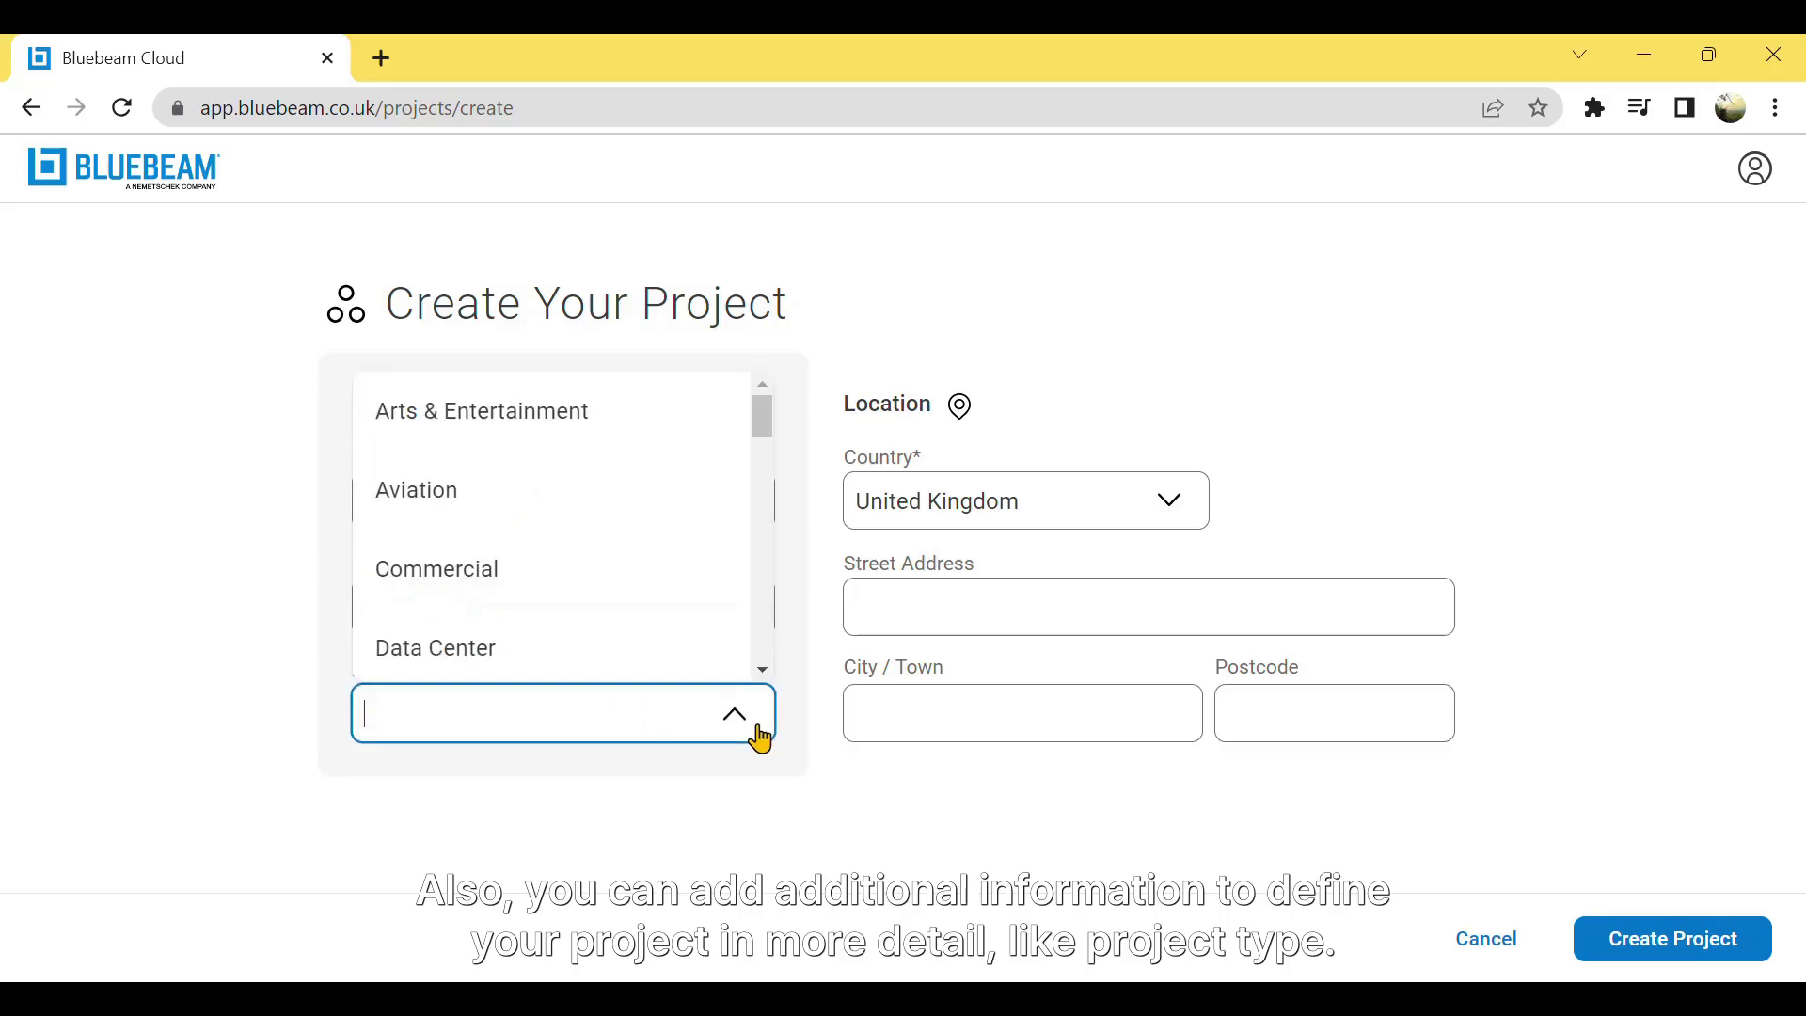
scroll(707, 583, "down", 2)
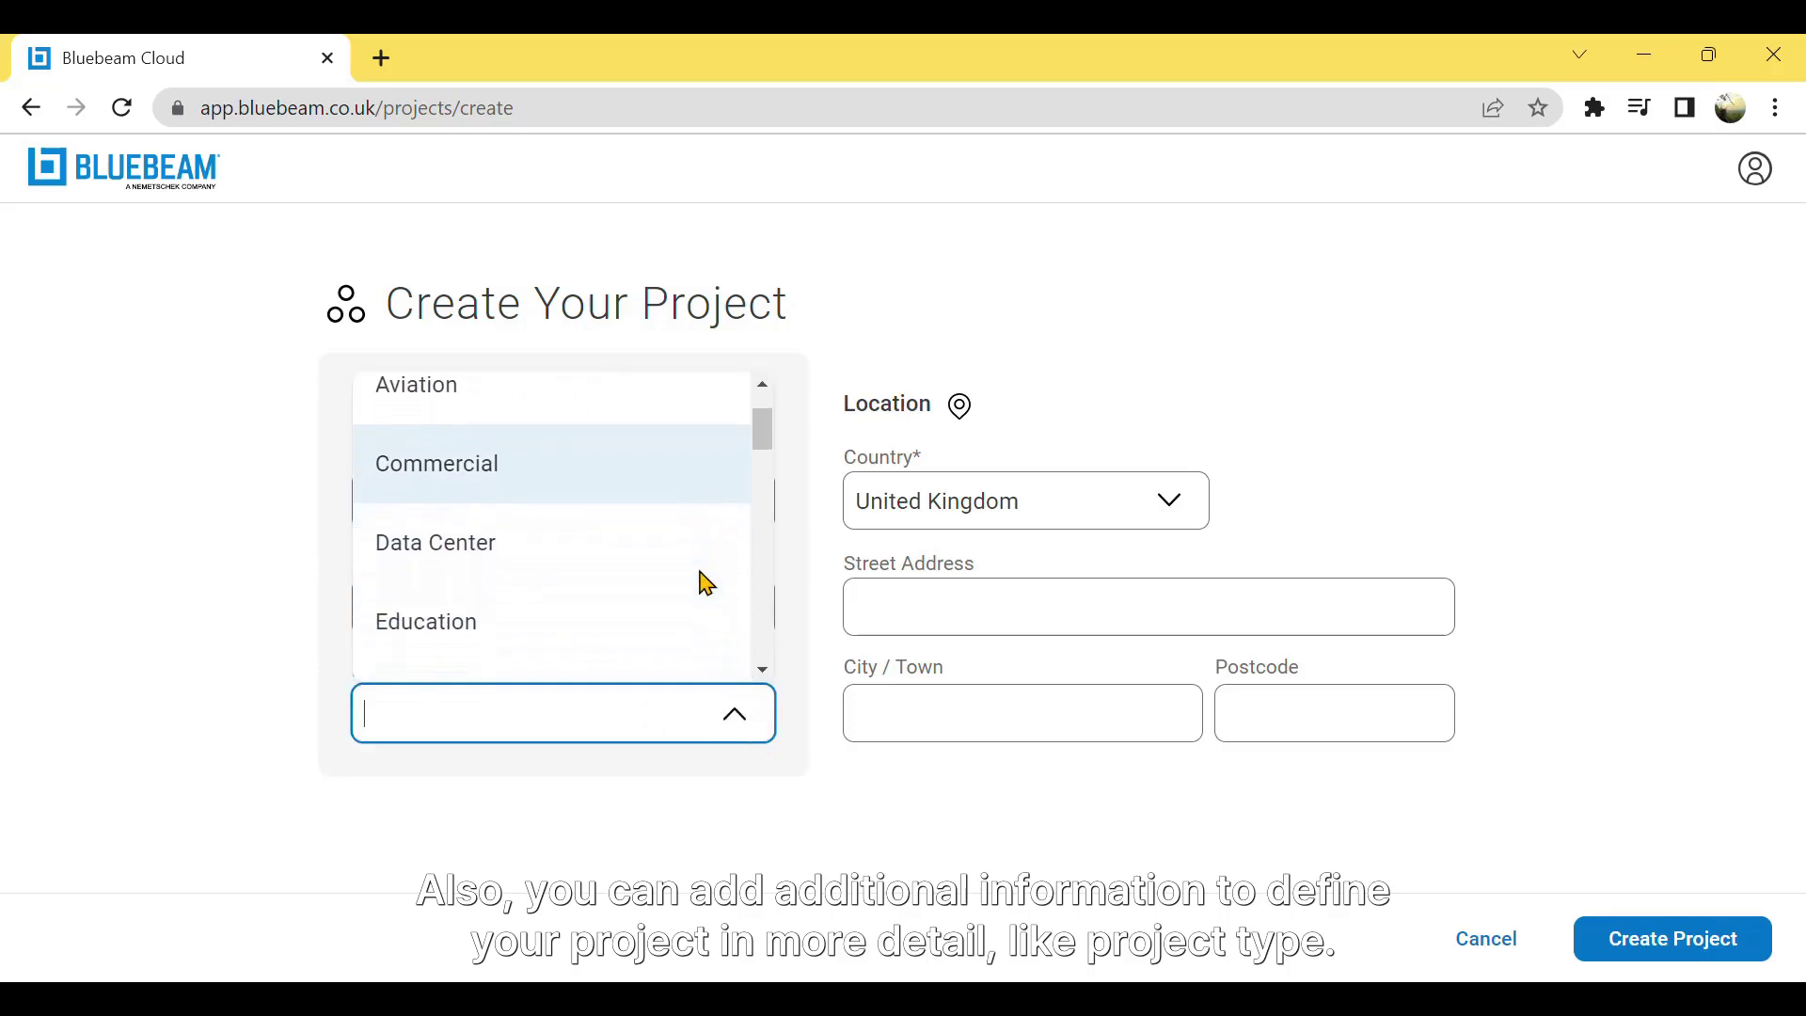
left_click(701, 575)
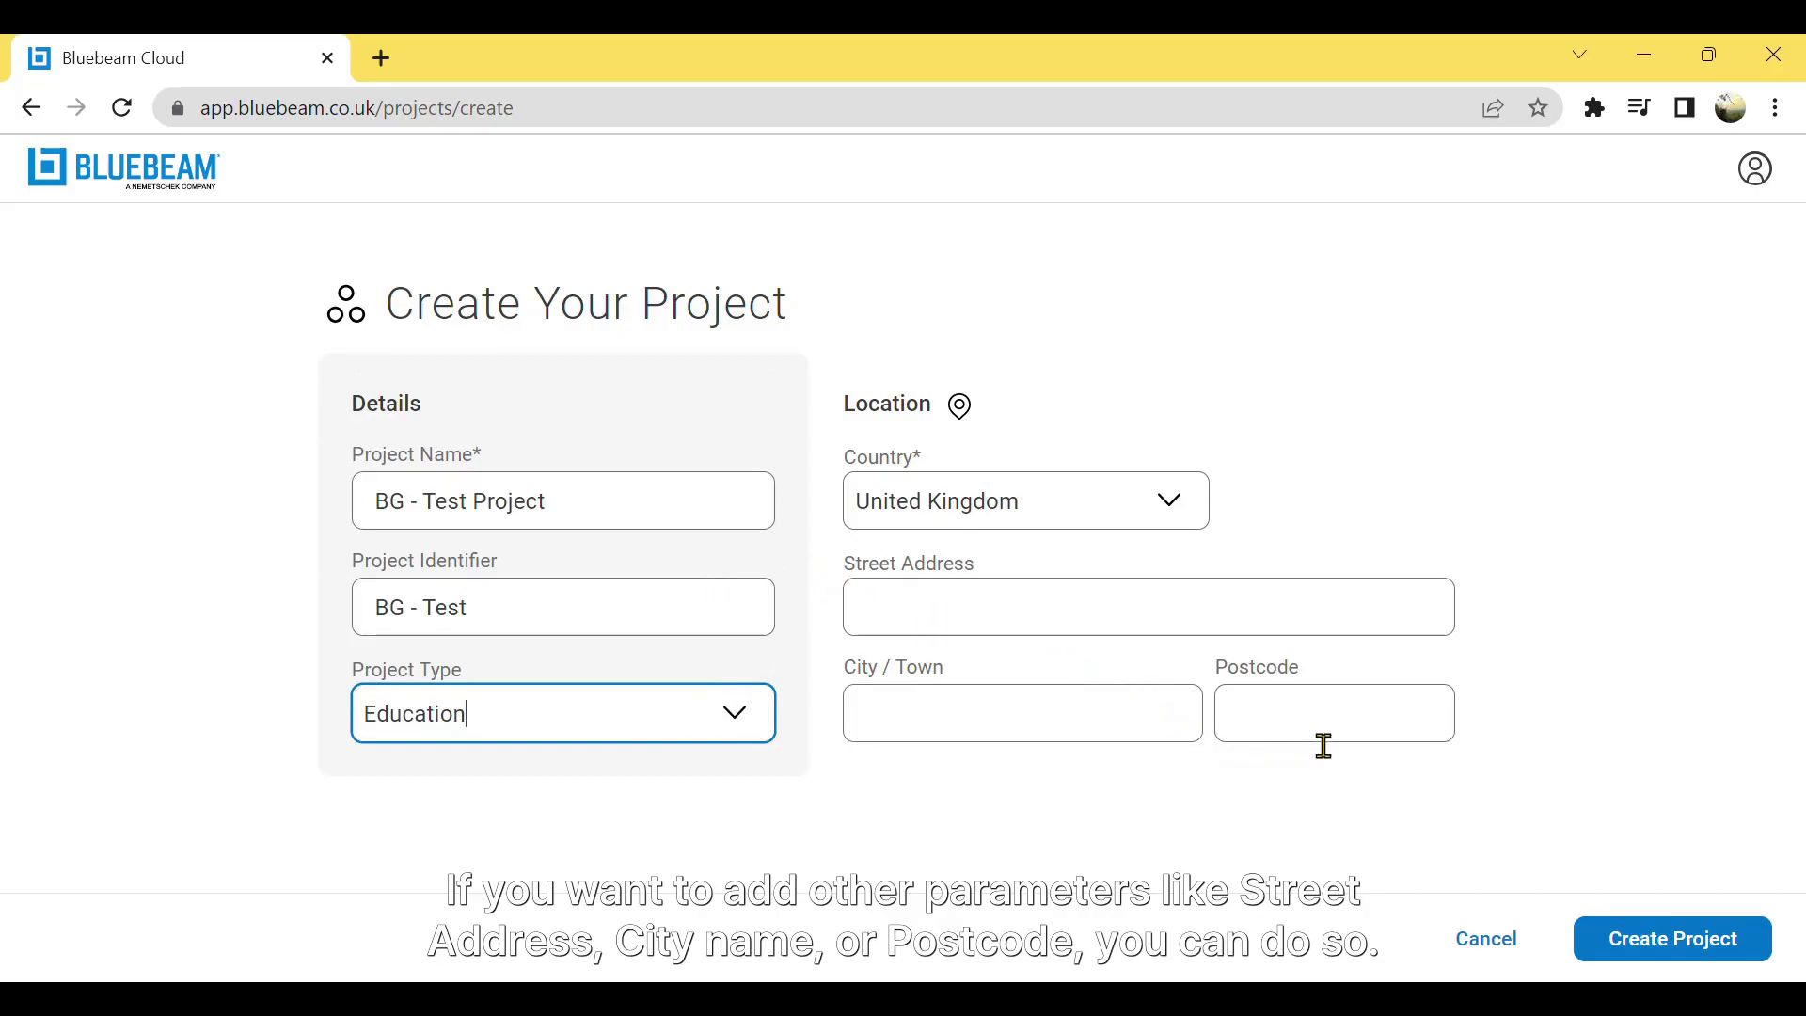
- Create the project and confirm the profile with company Brighter Graphics and job title Support & Training
left_click(1657, 940)
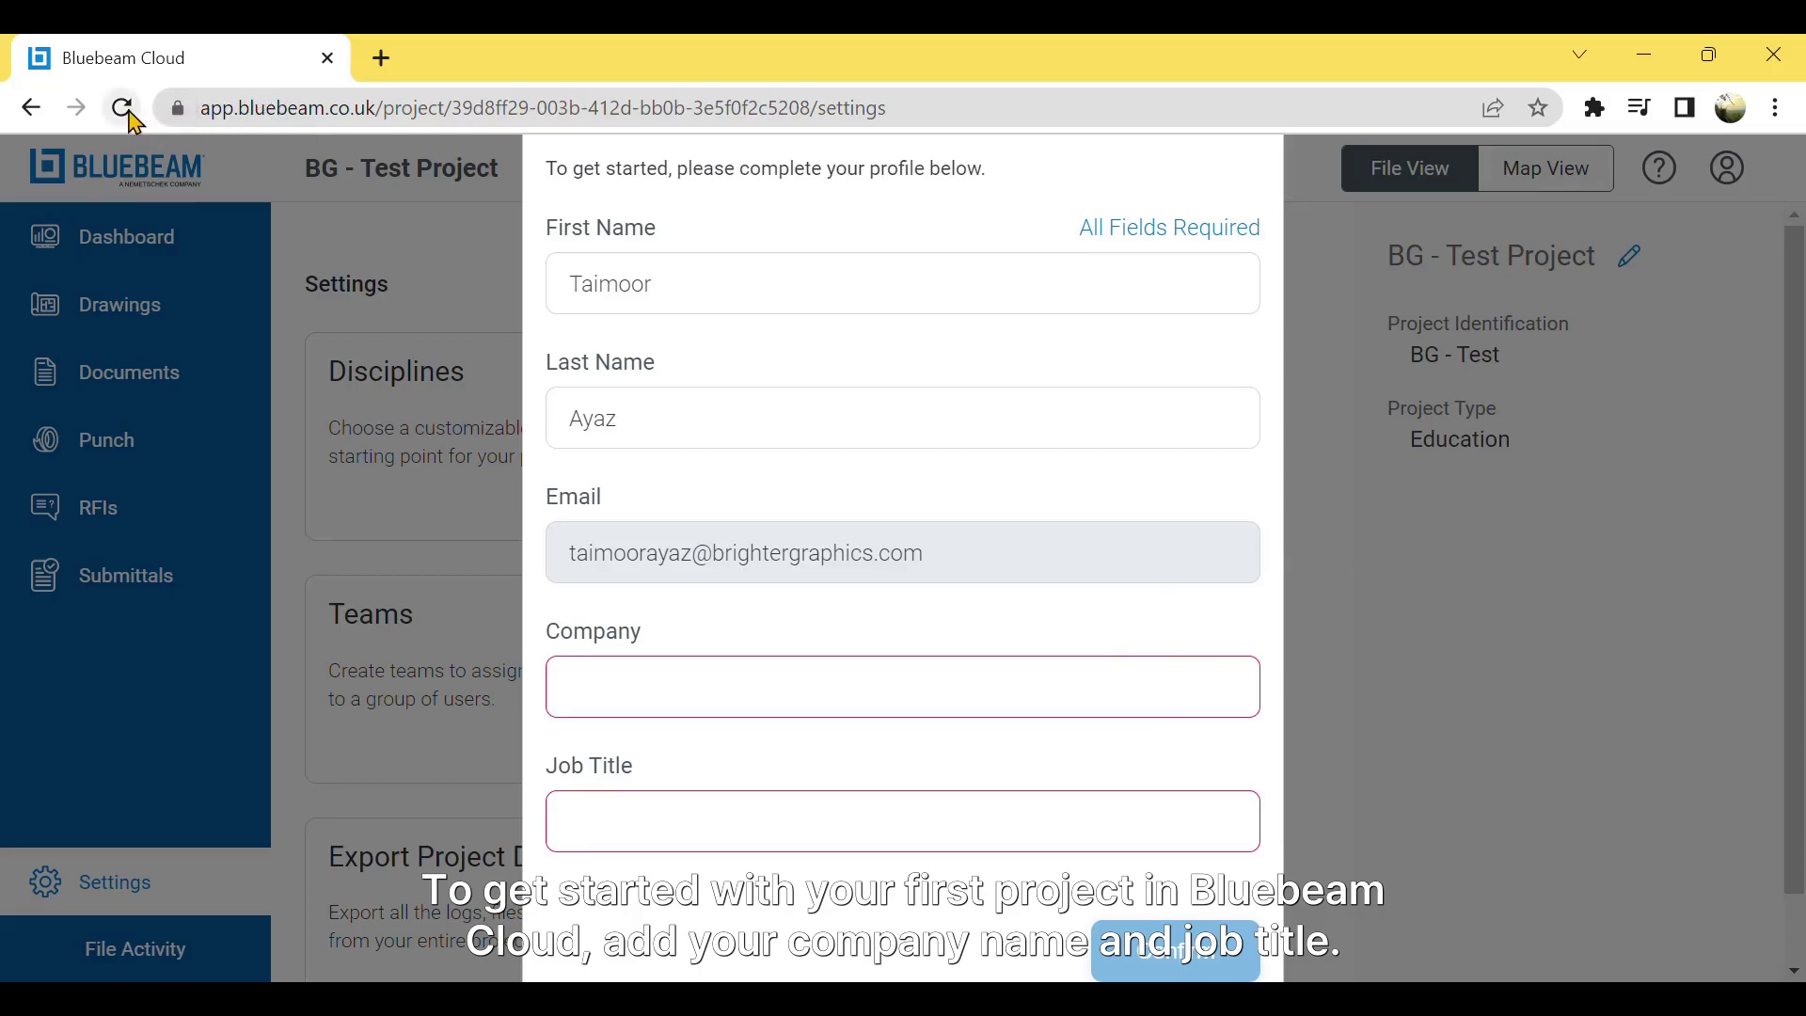
left_click(667, 709)
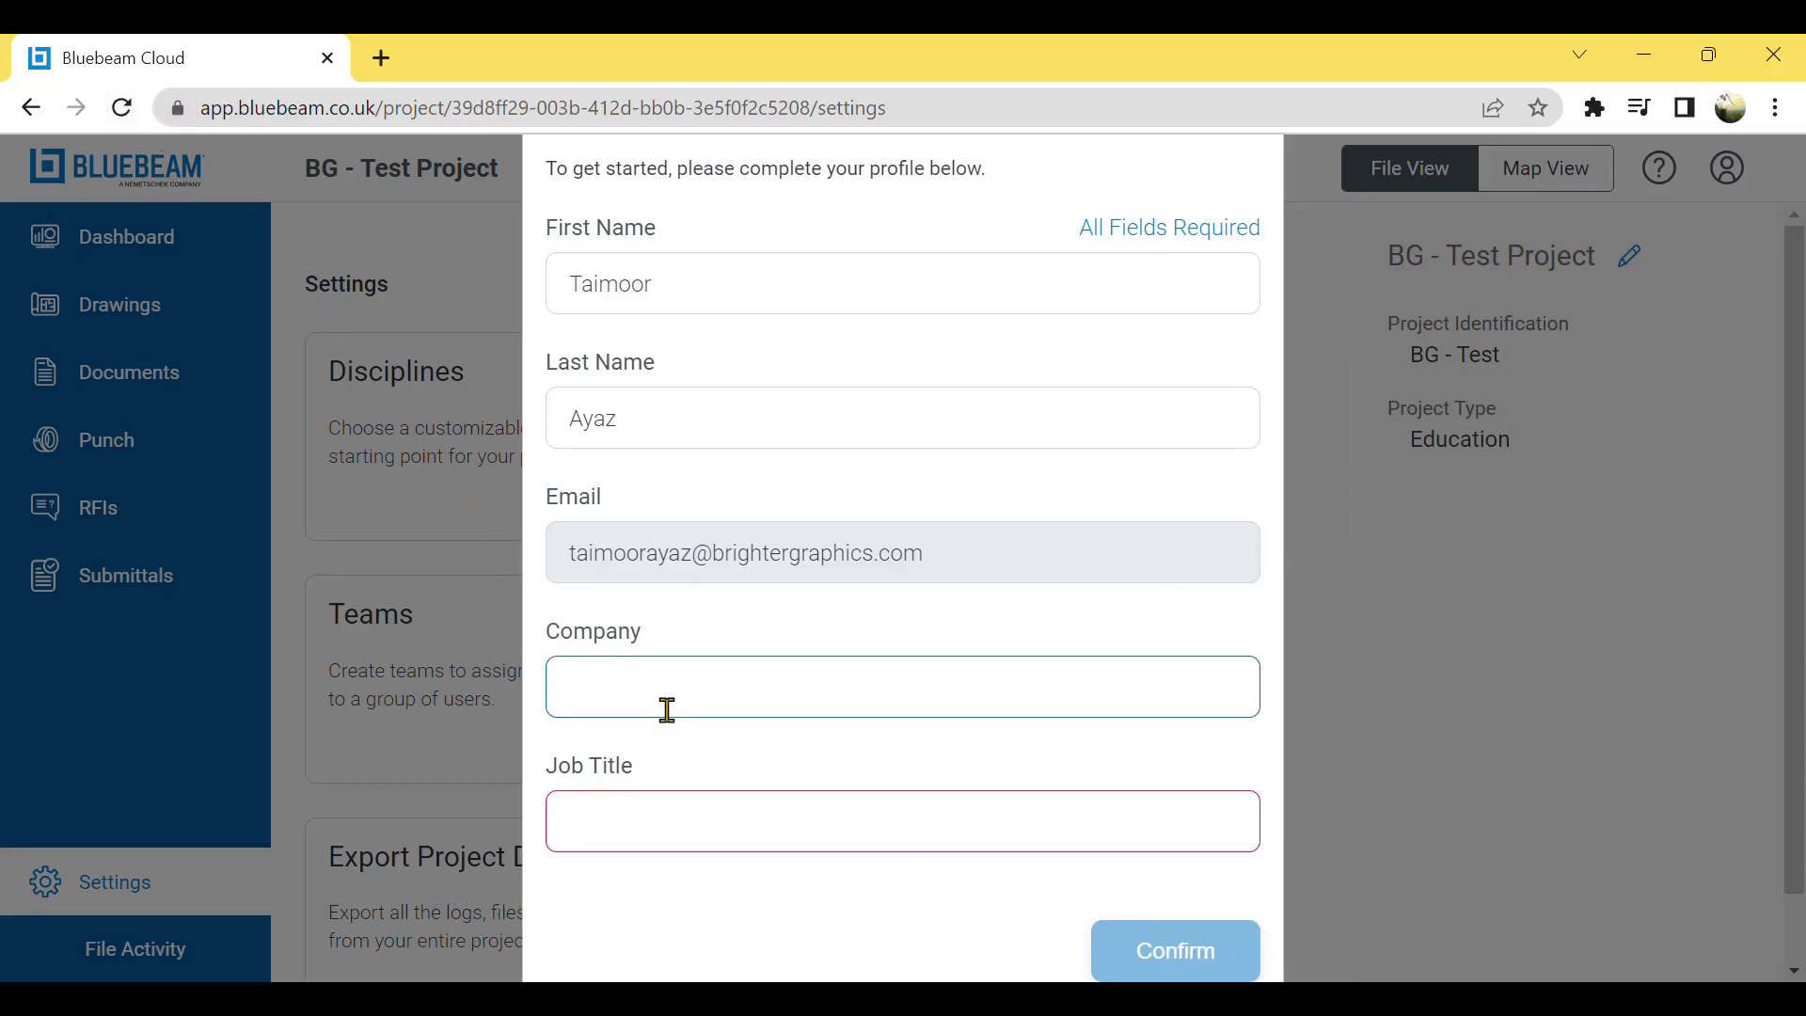
type("Brighter Graphi")
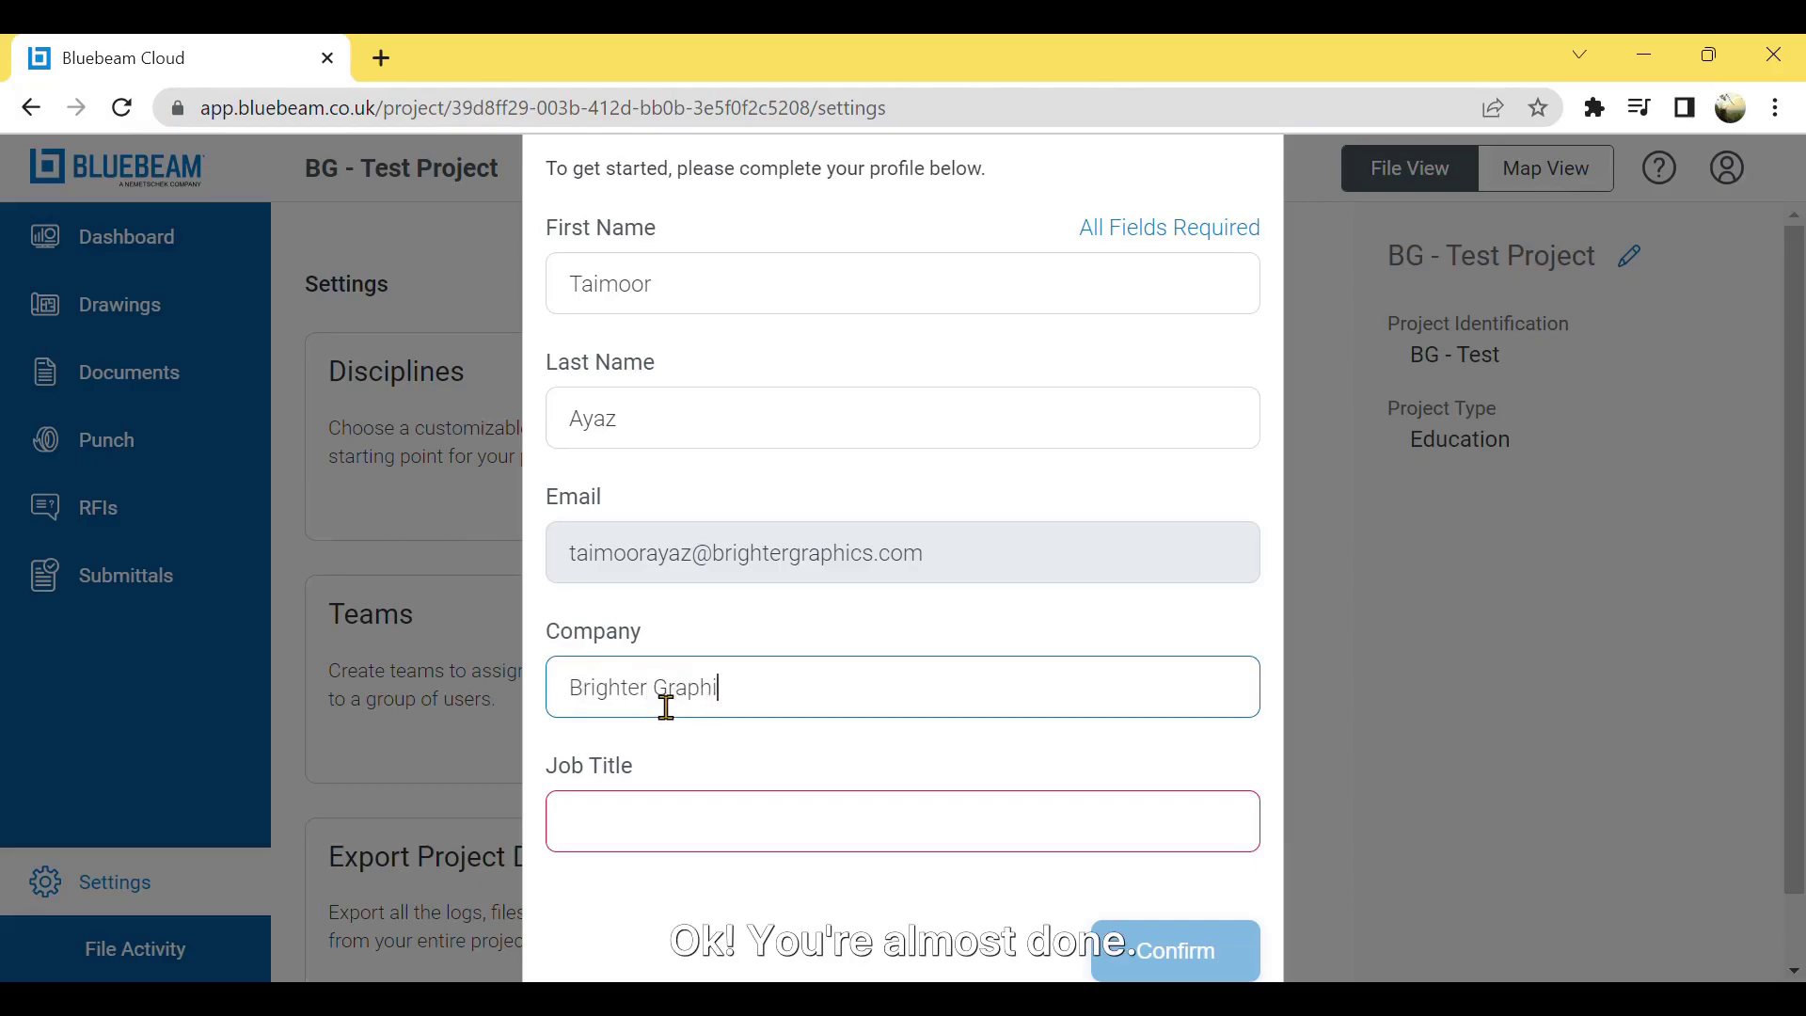
type("cs")
left_click(622, 849)
type("Su")
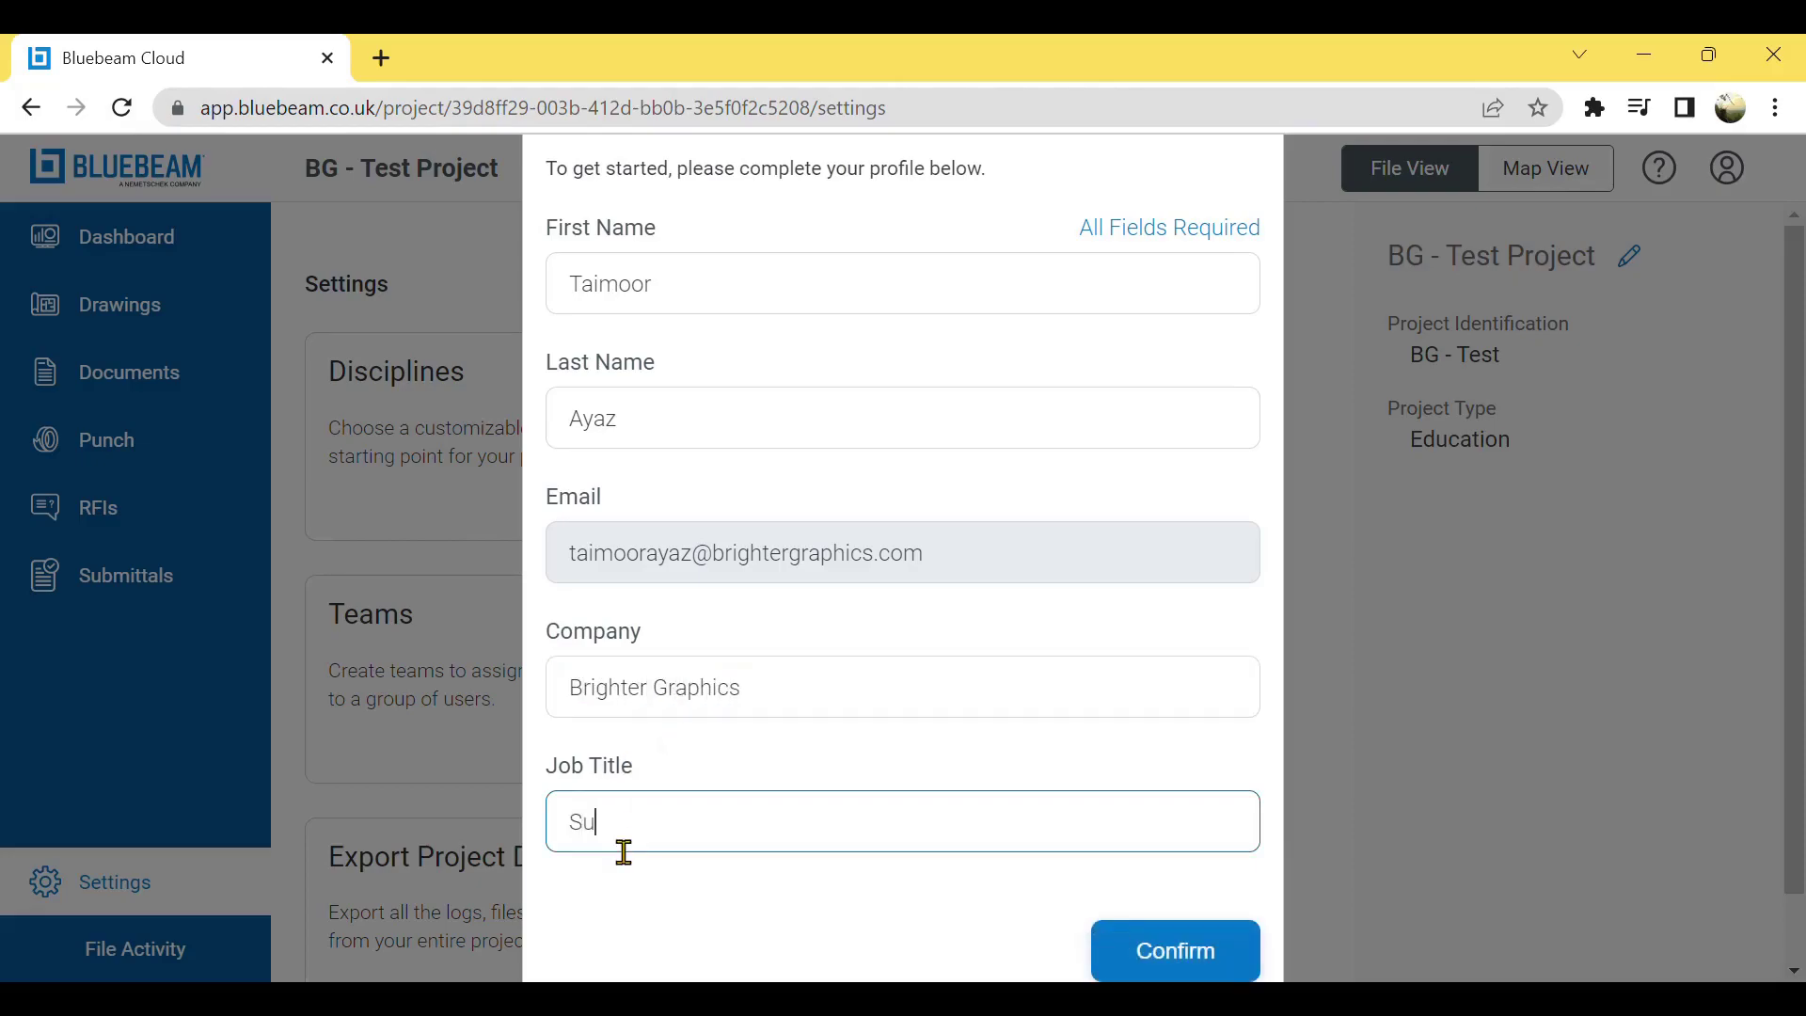
type("pport & Training")
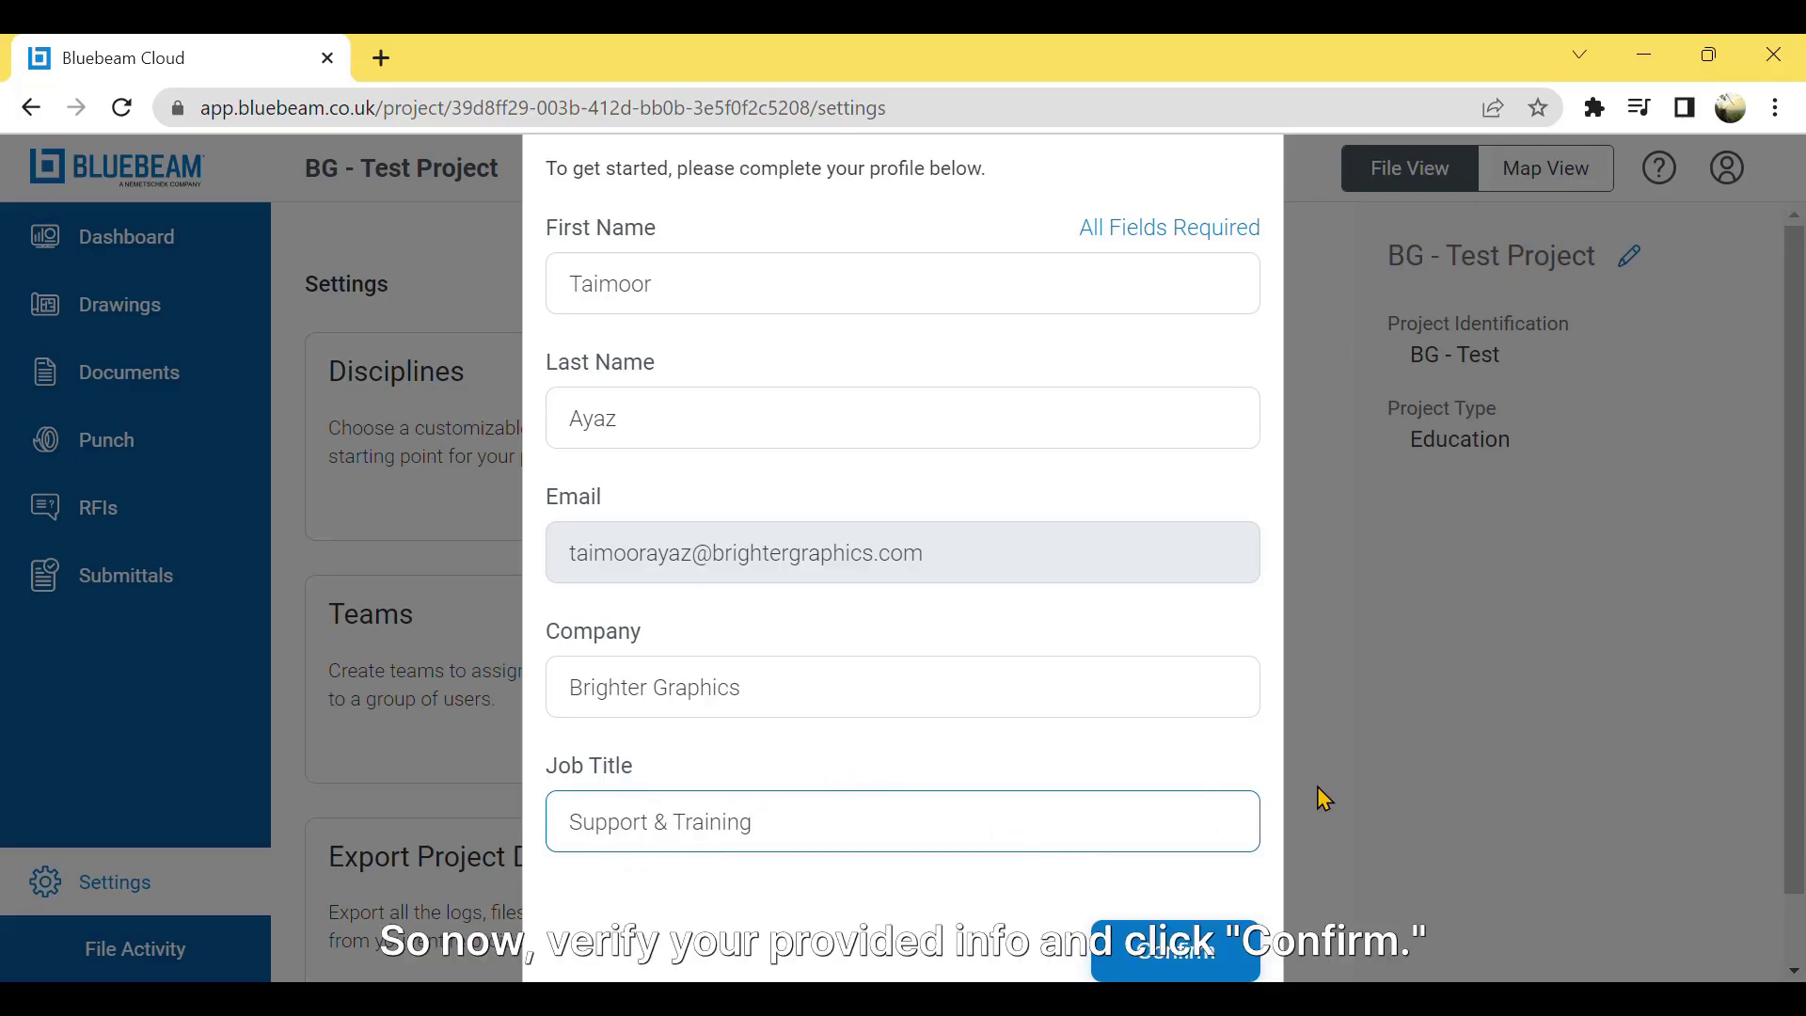
left_click(1206, 941)
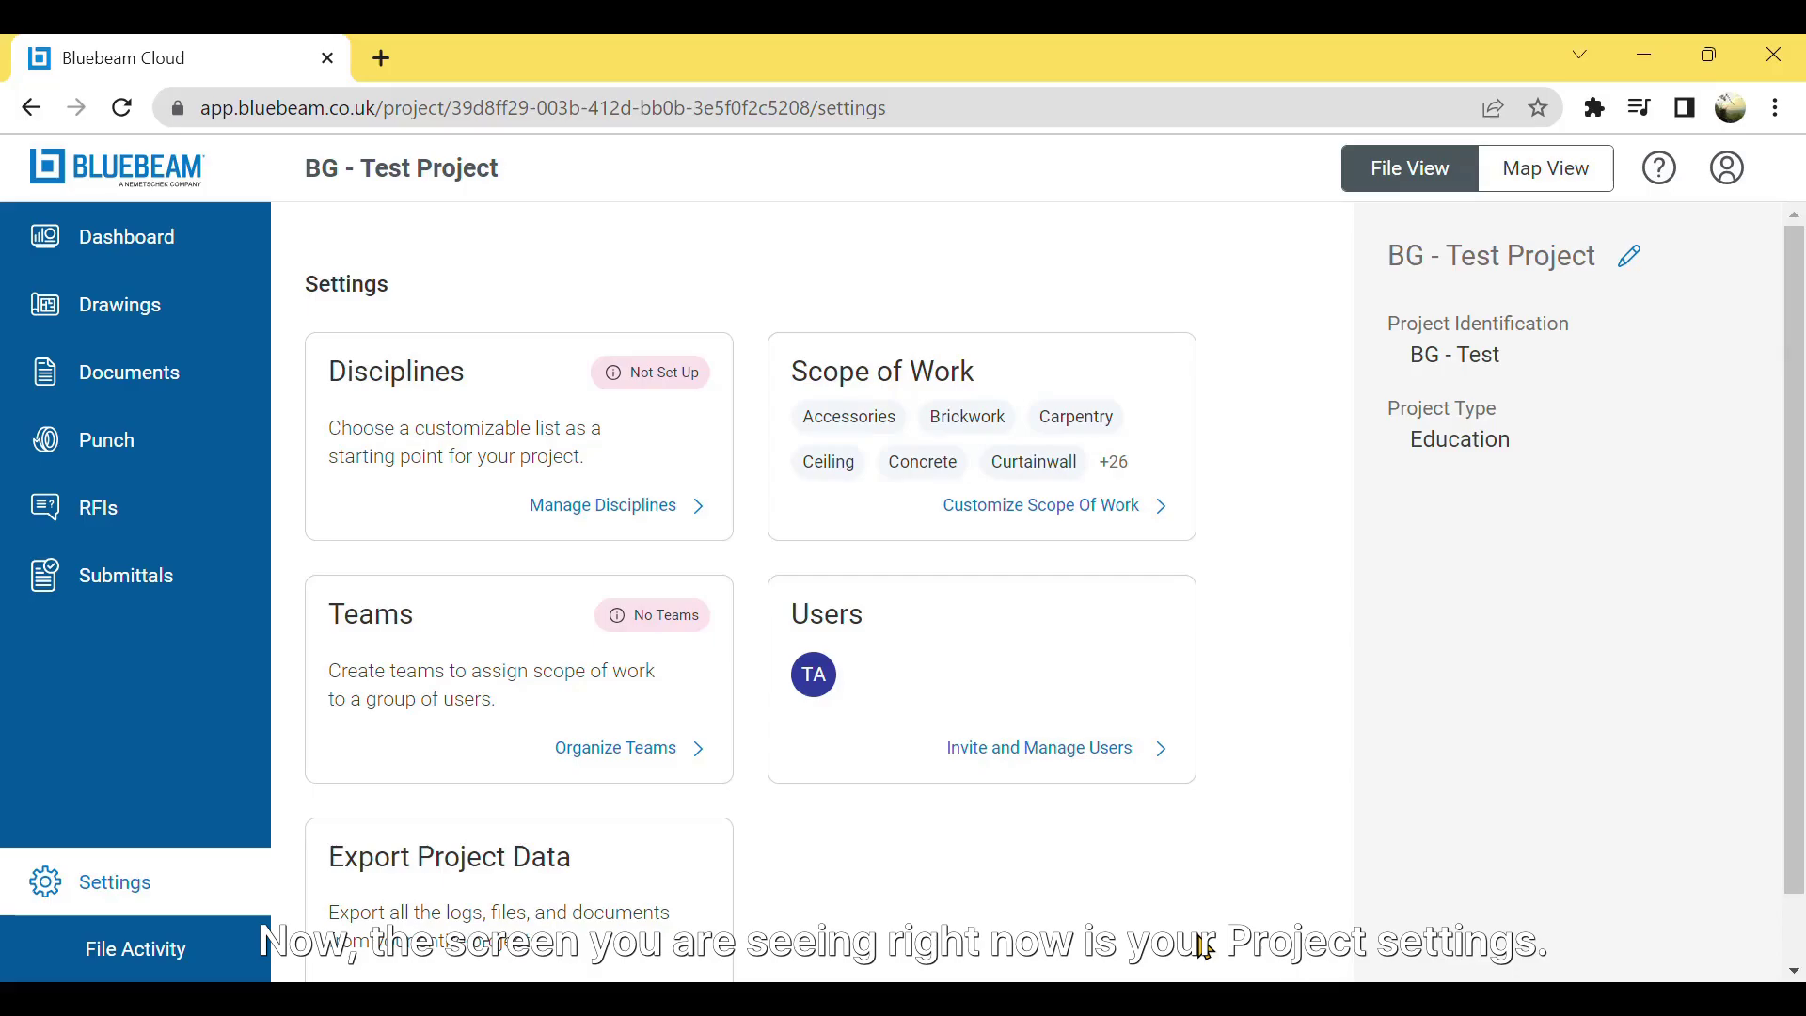
- Scroll down to the Users card in Settings and open the project's user management
scroll(1166, 919, "down", 1)
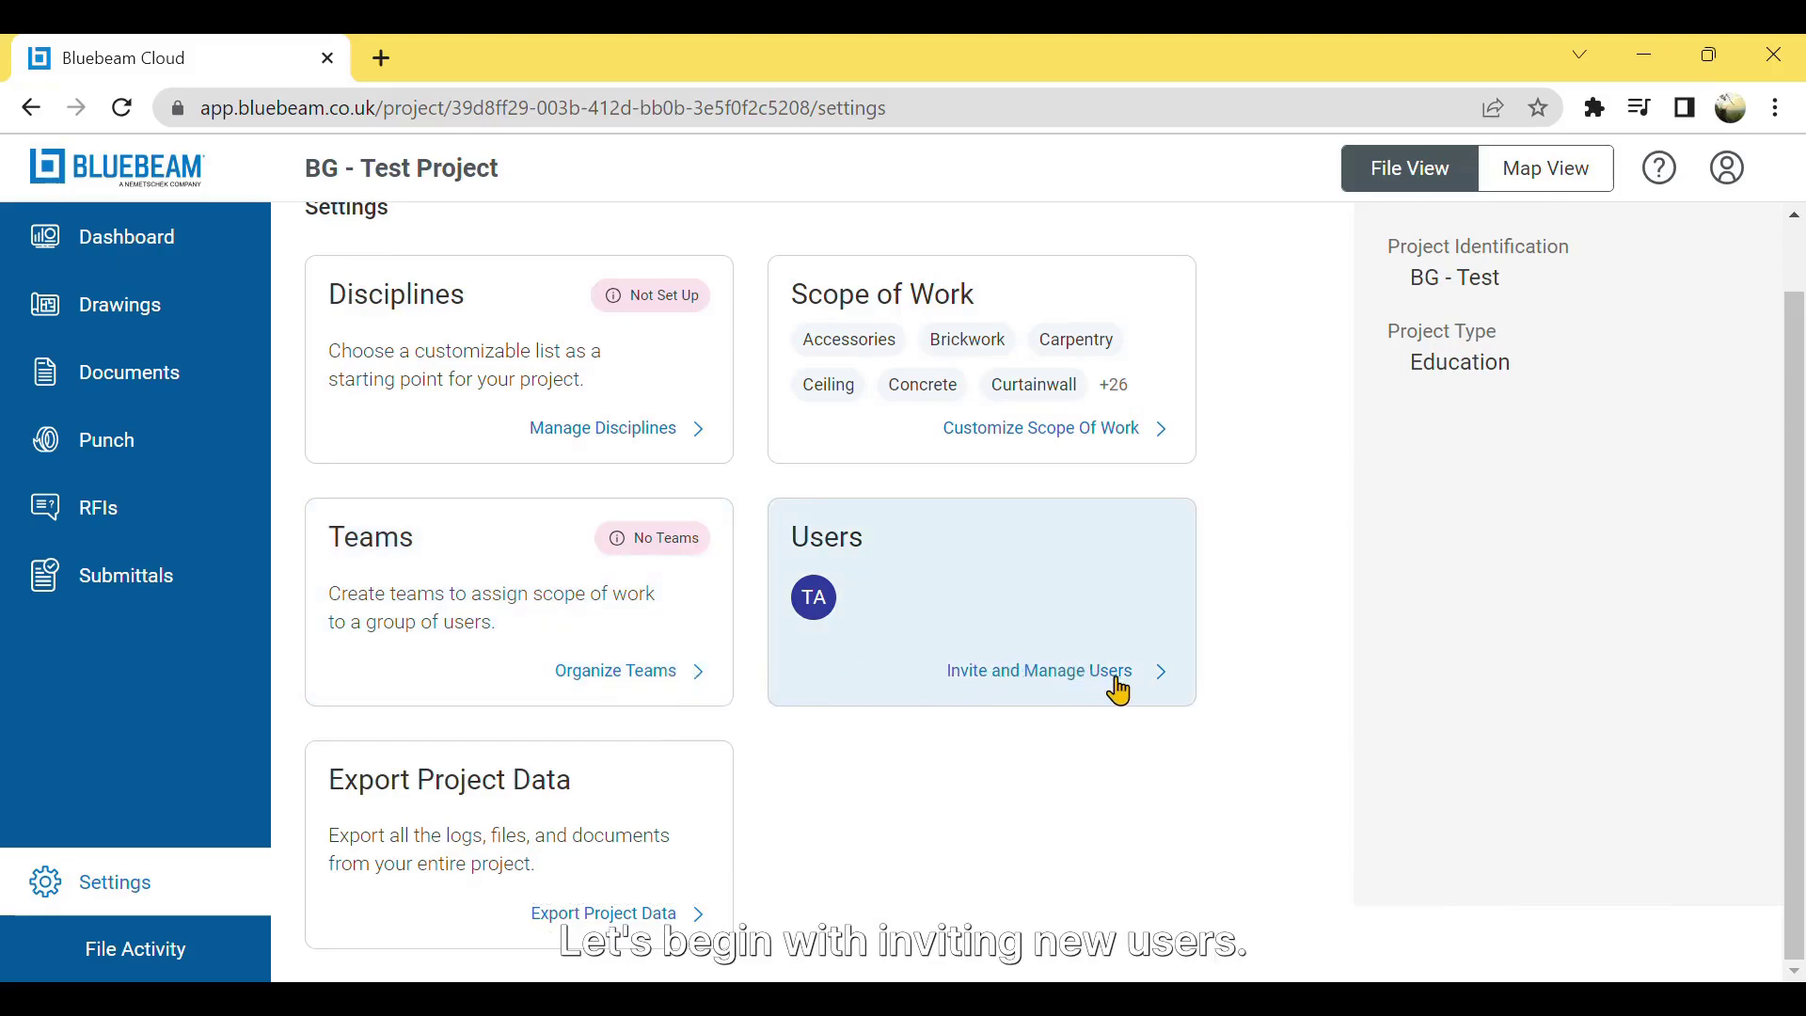
left_click(1117, 690)
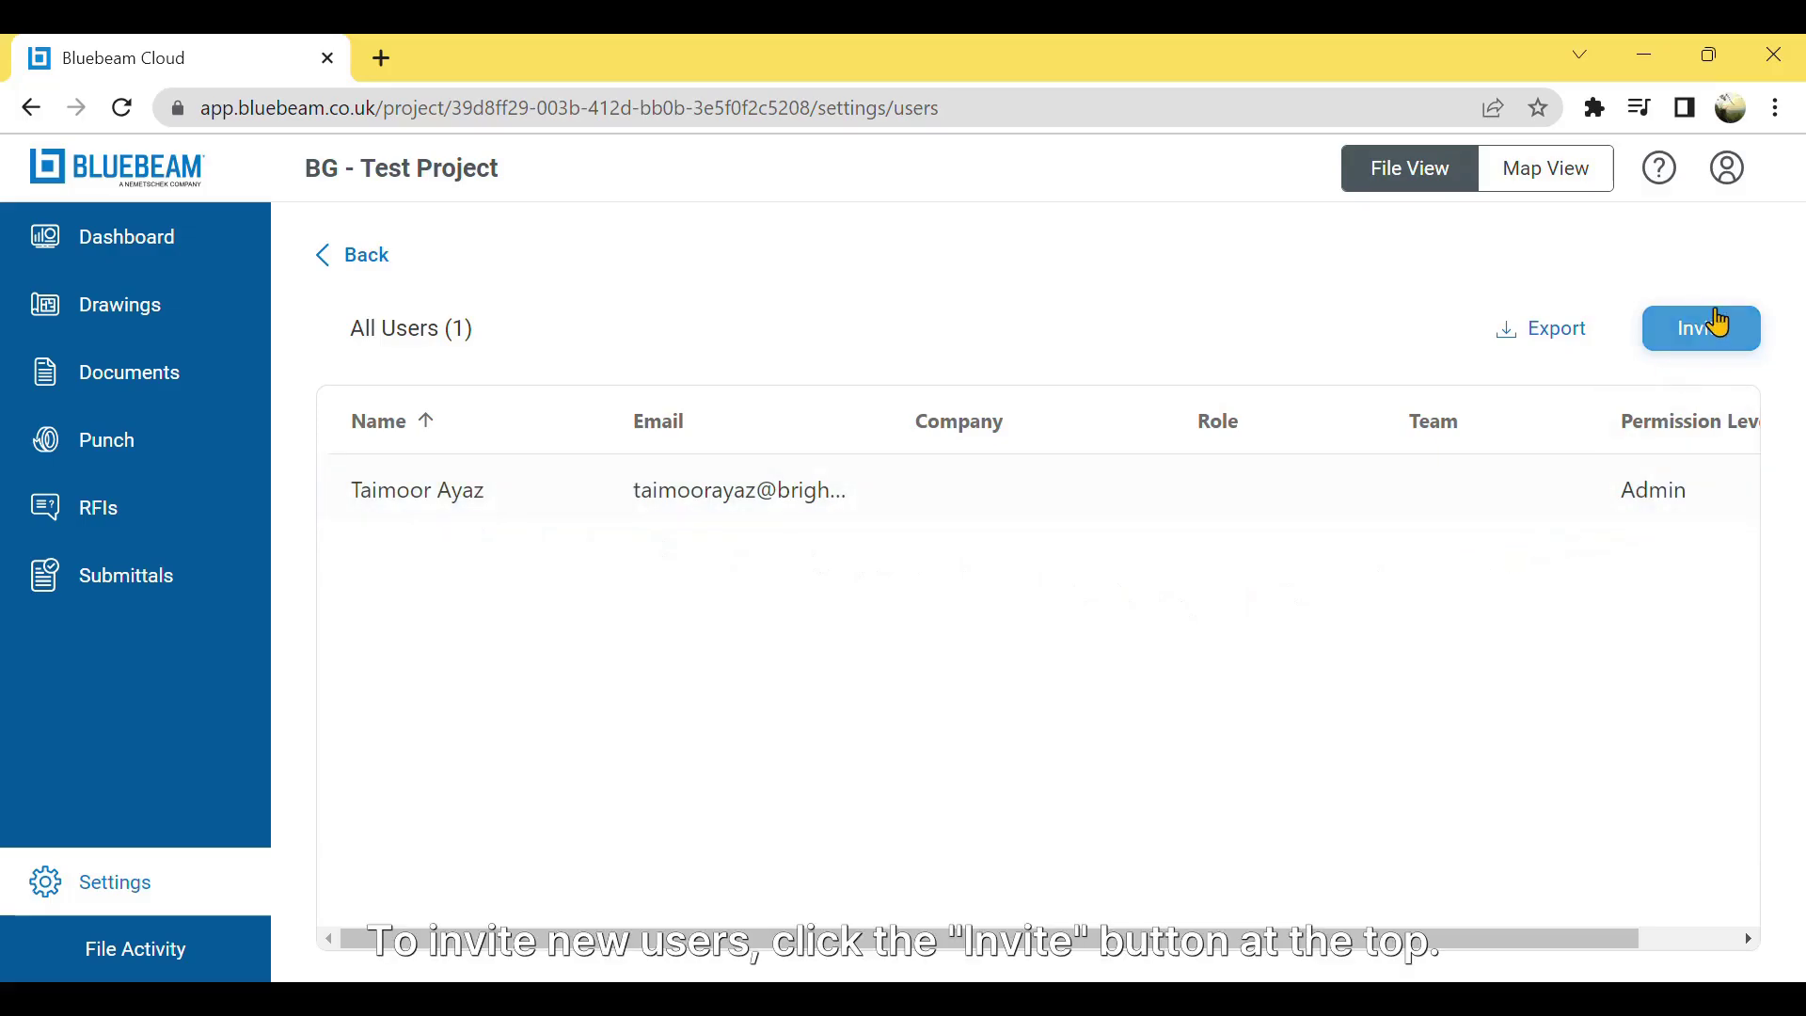
- Invite a second user to the project by e-mail with Admin permission
left_click(1734, 357)
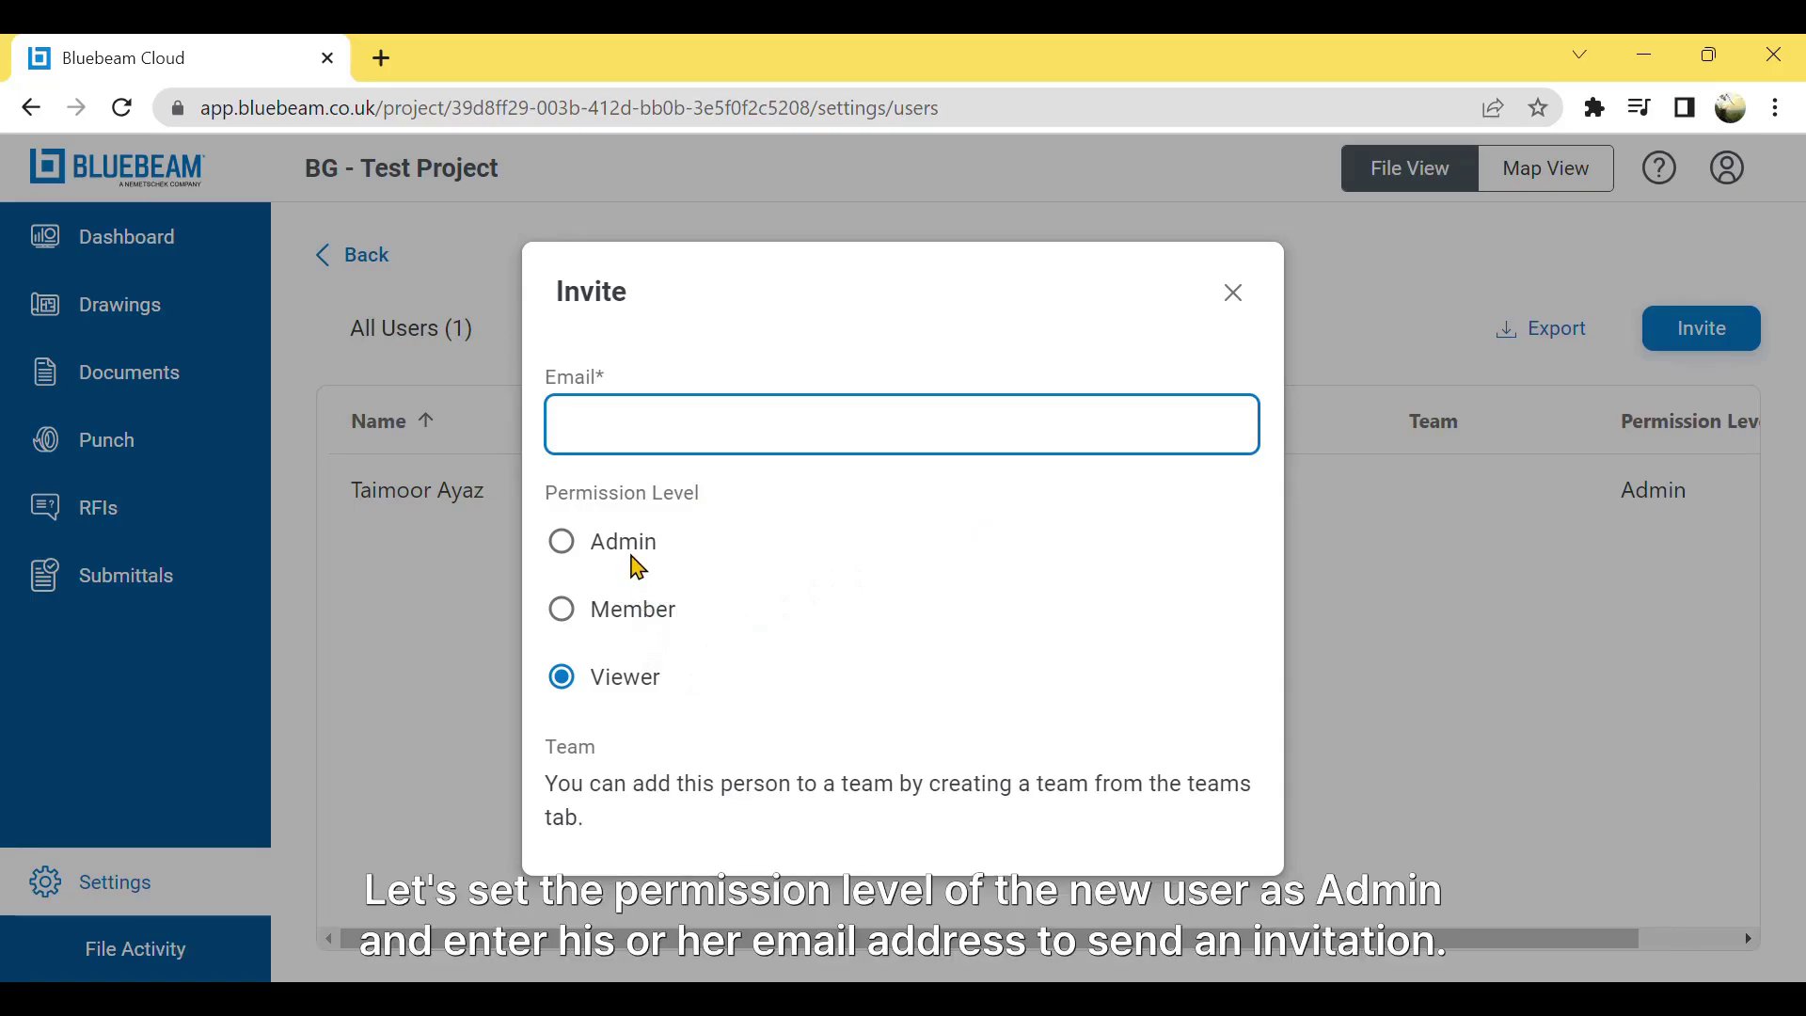
left_click(569, 554)
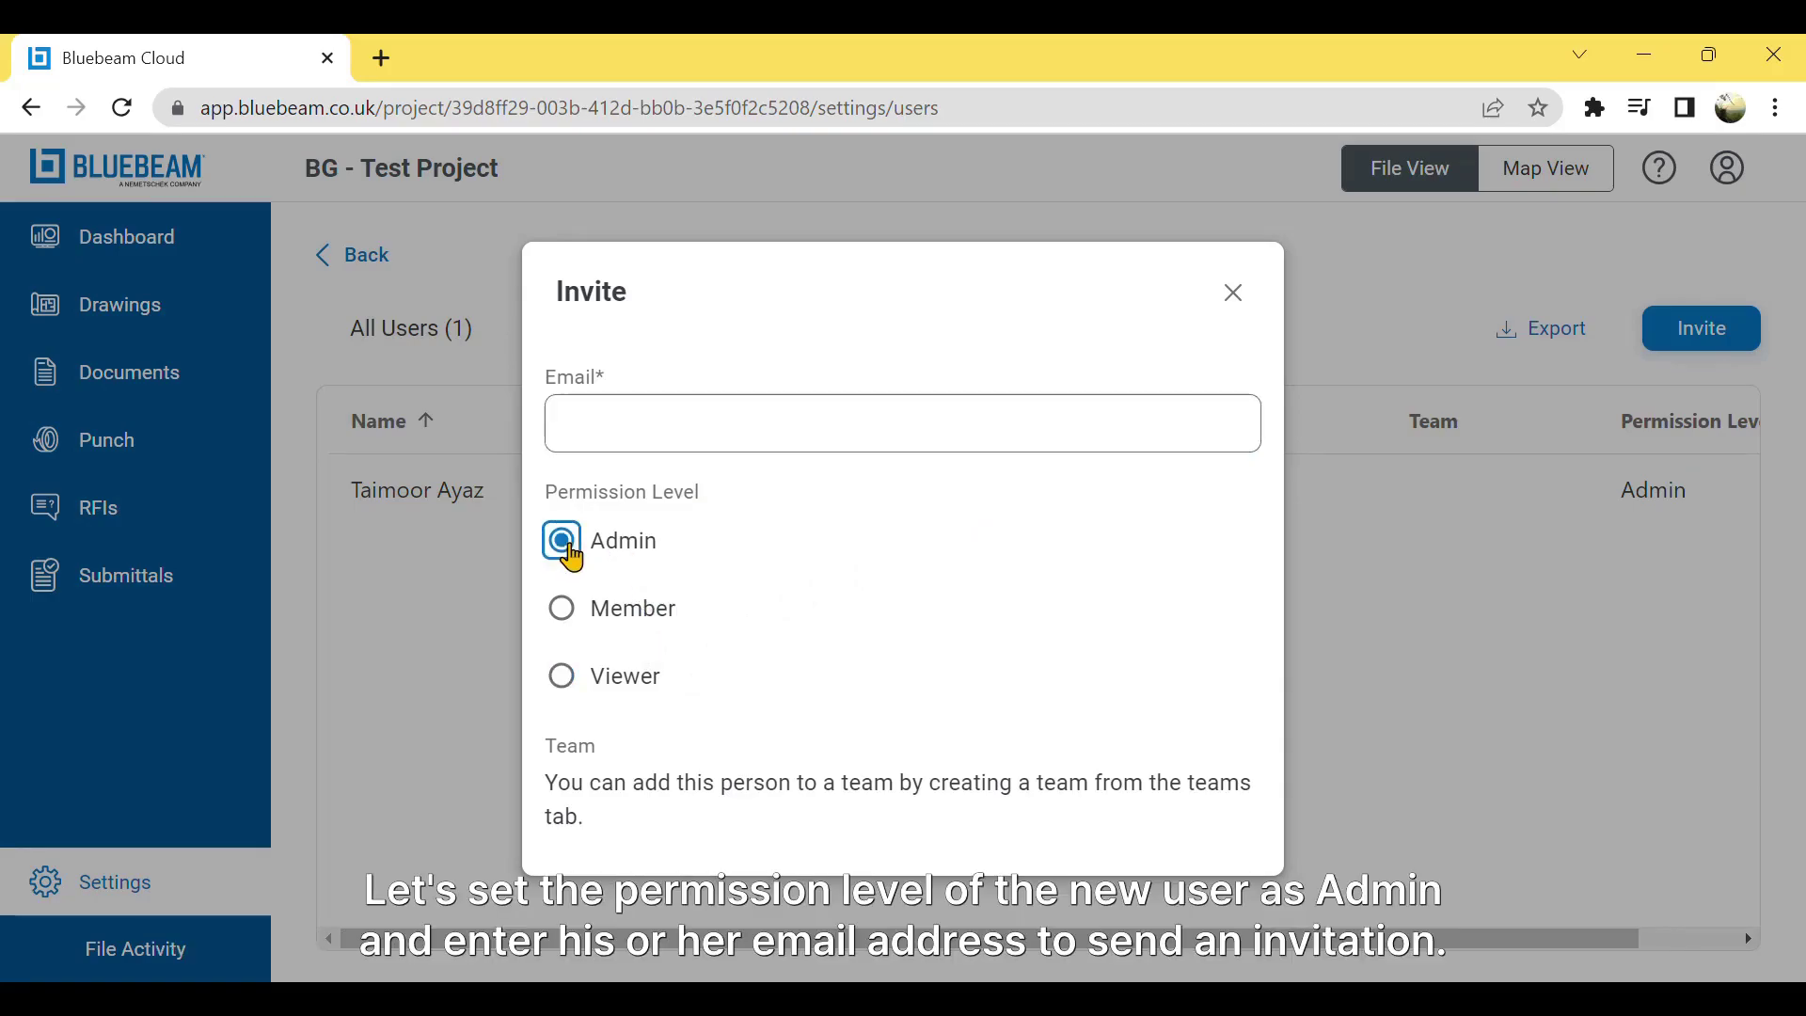
left_click(715, 449)
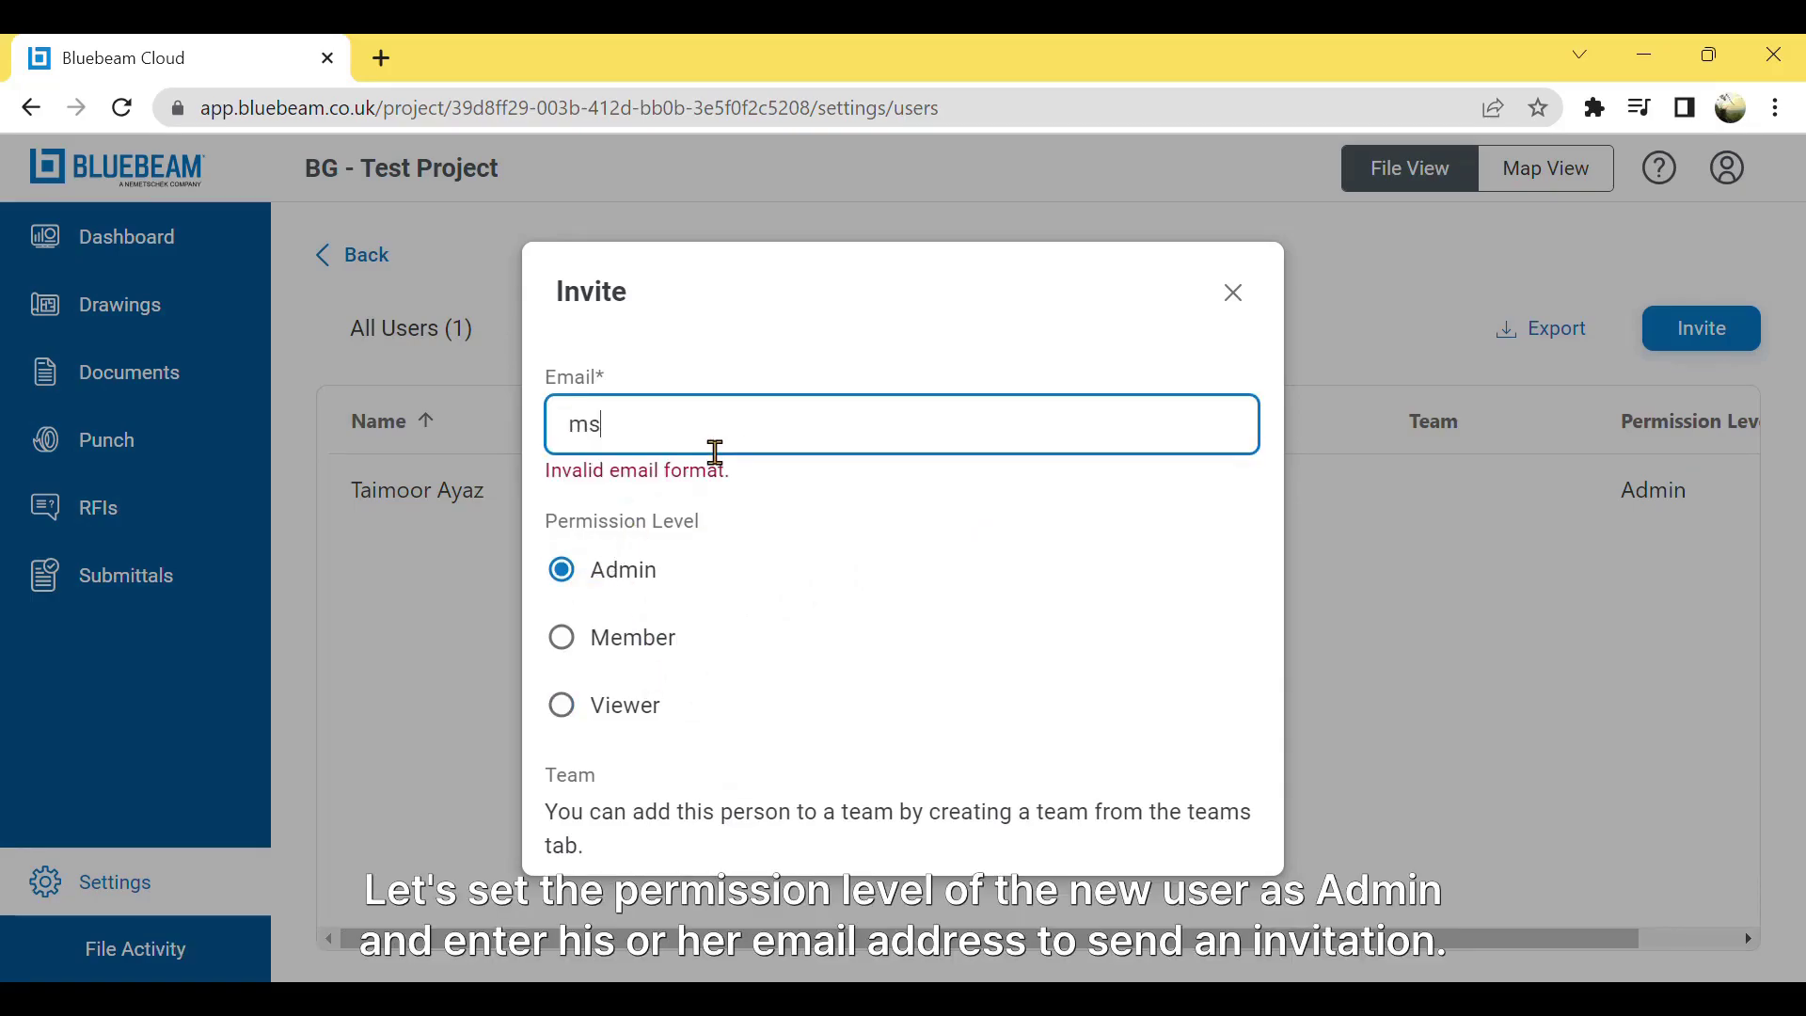
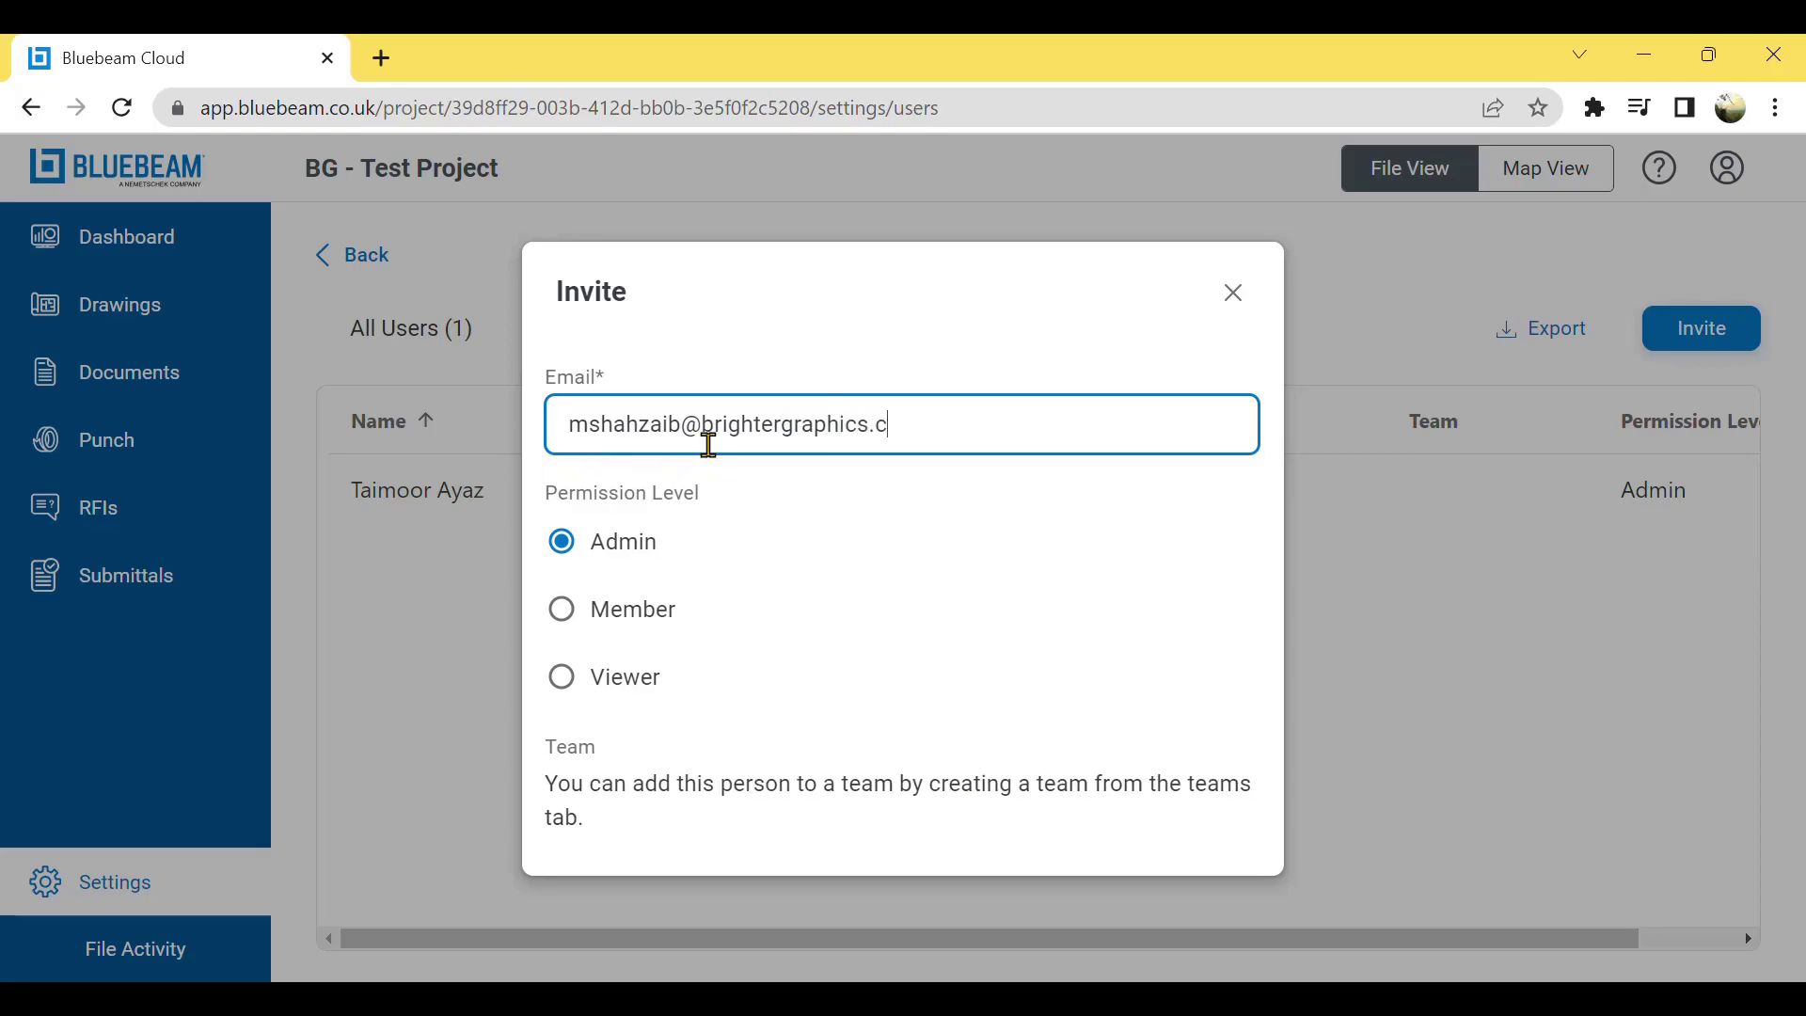
key("Tab")
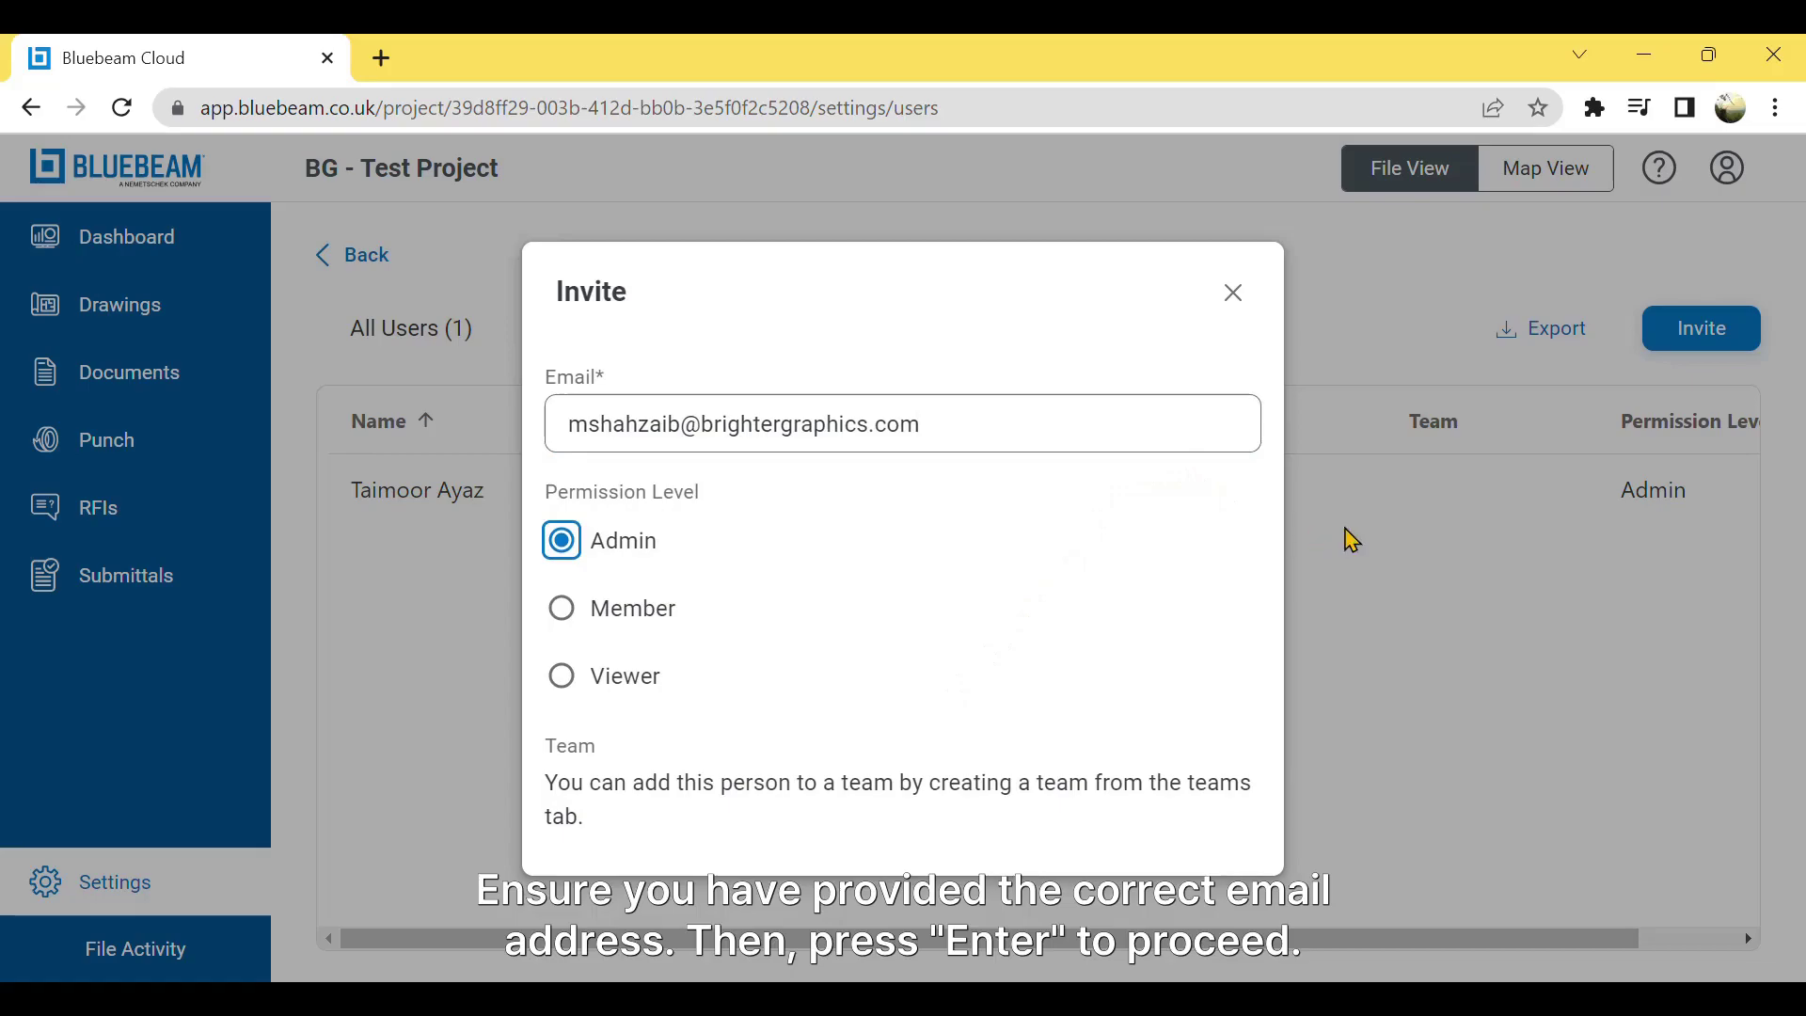
key("Return")
left_click(1192, 438)
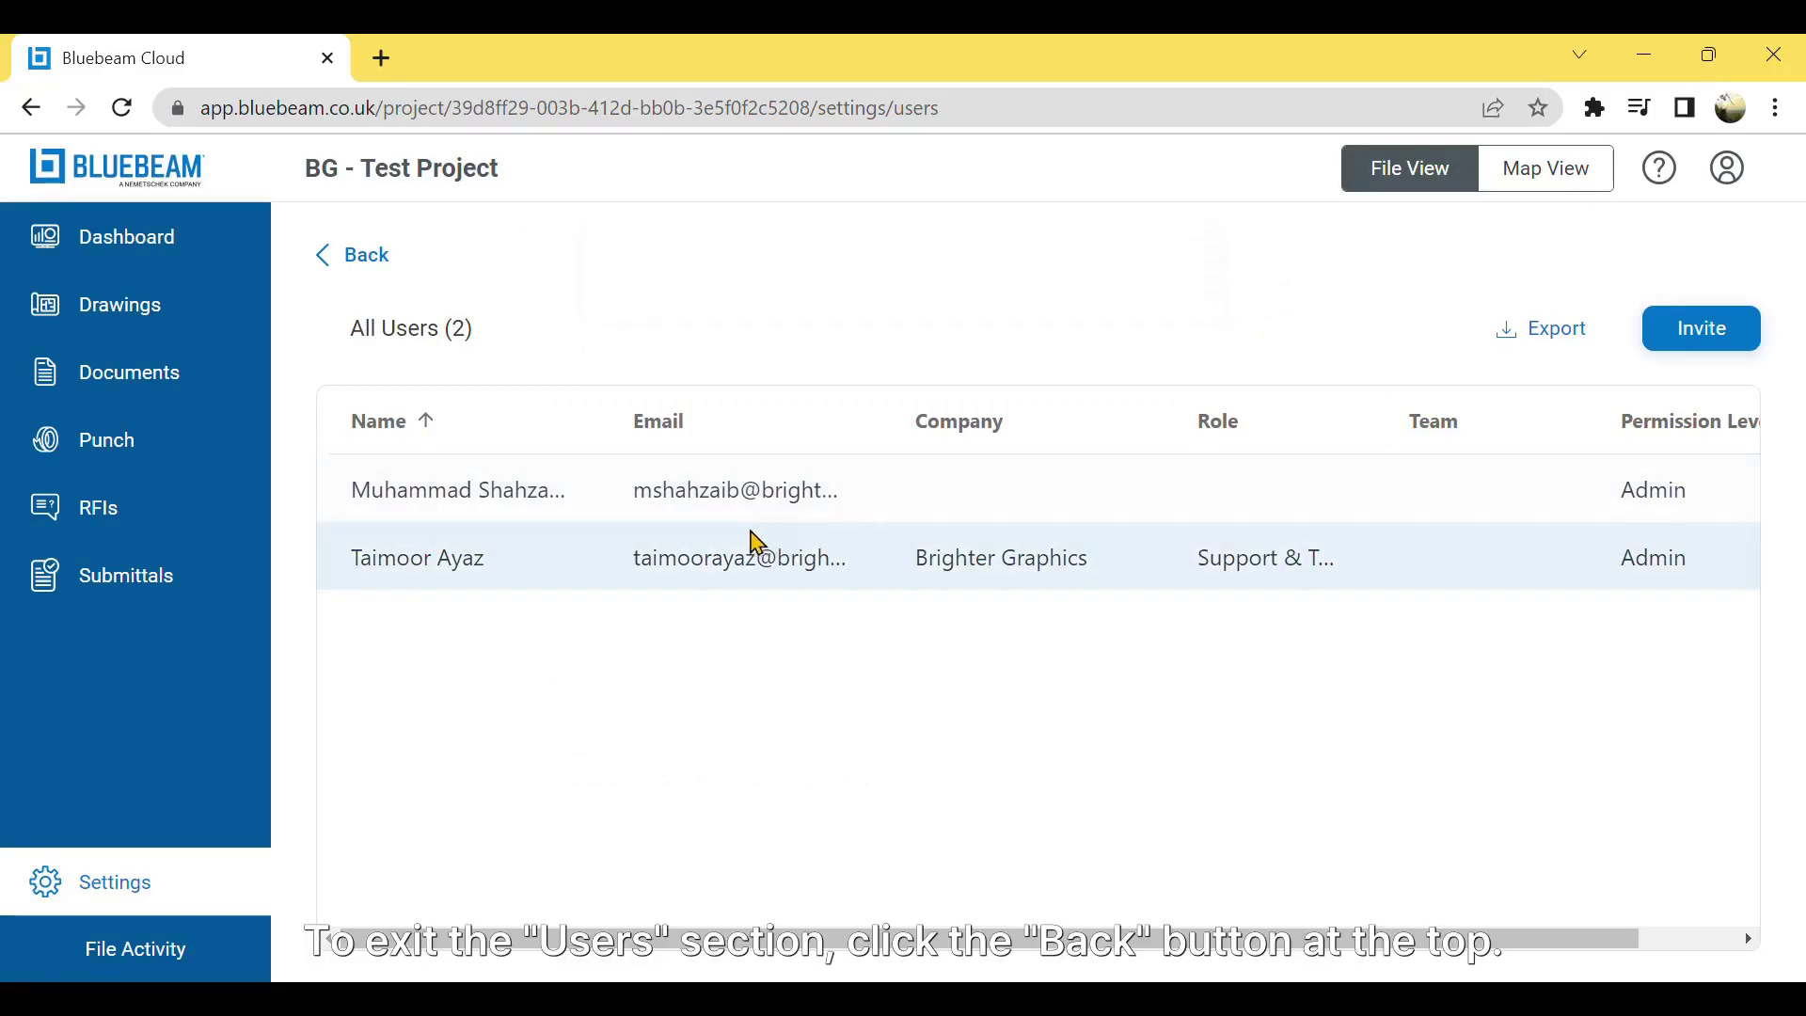
- Go to the project's Drawings and open the upload page with the Import Drawings sources expanded
left_click(374, 265)
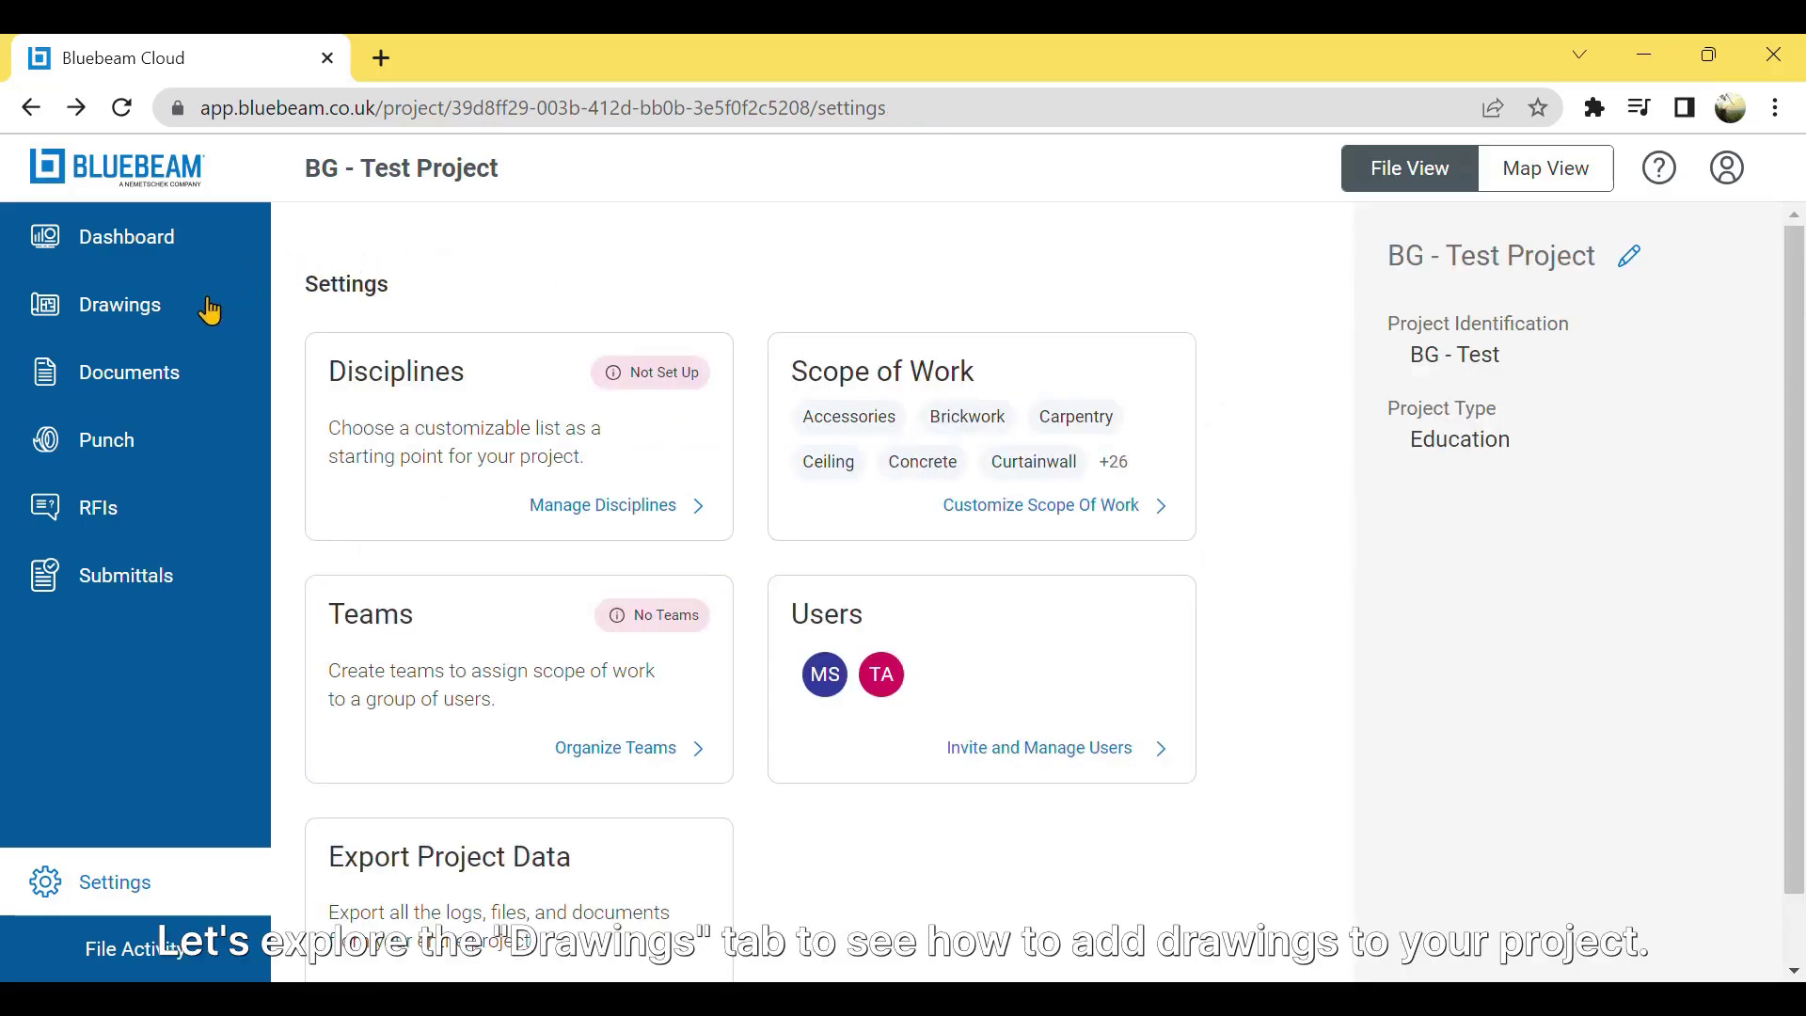
left_click(209, 310)
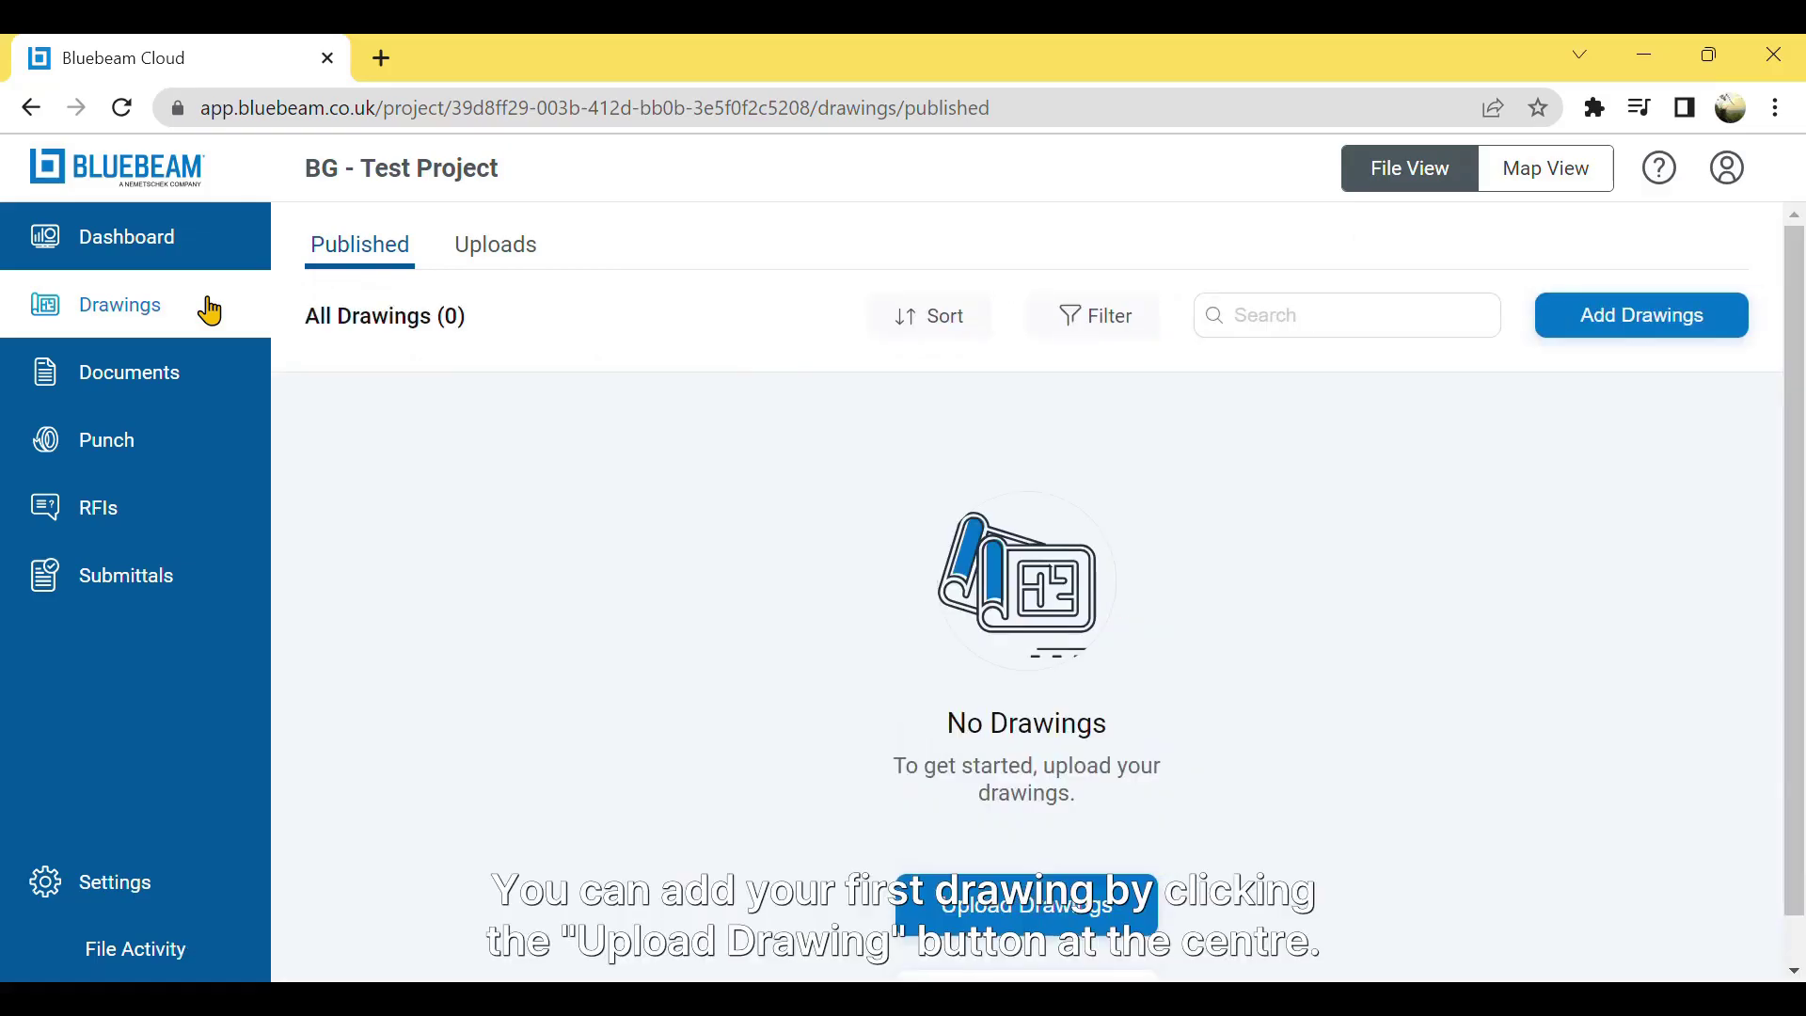
left_click(1022, 907)
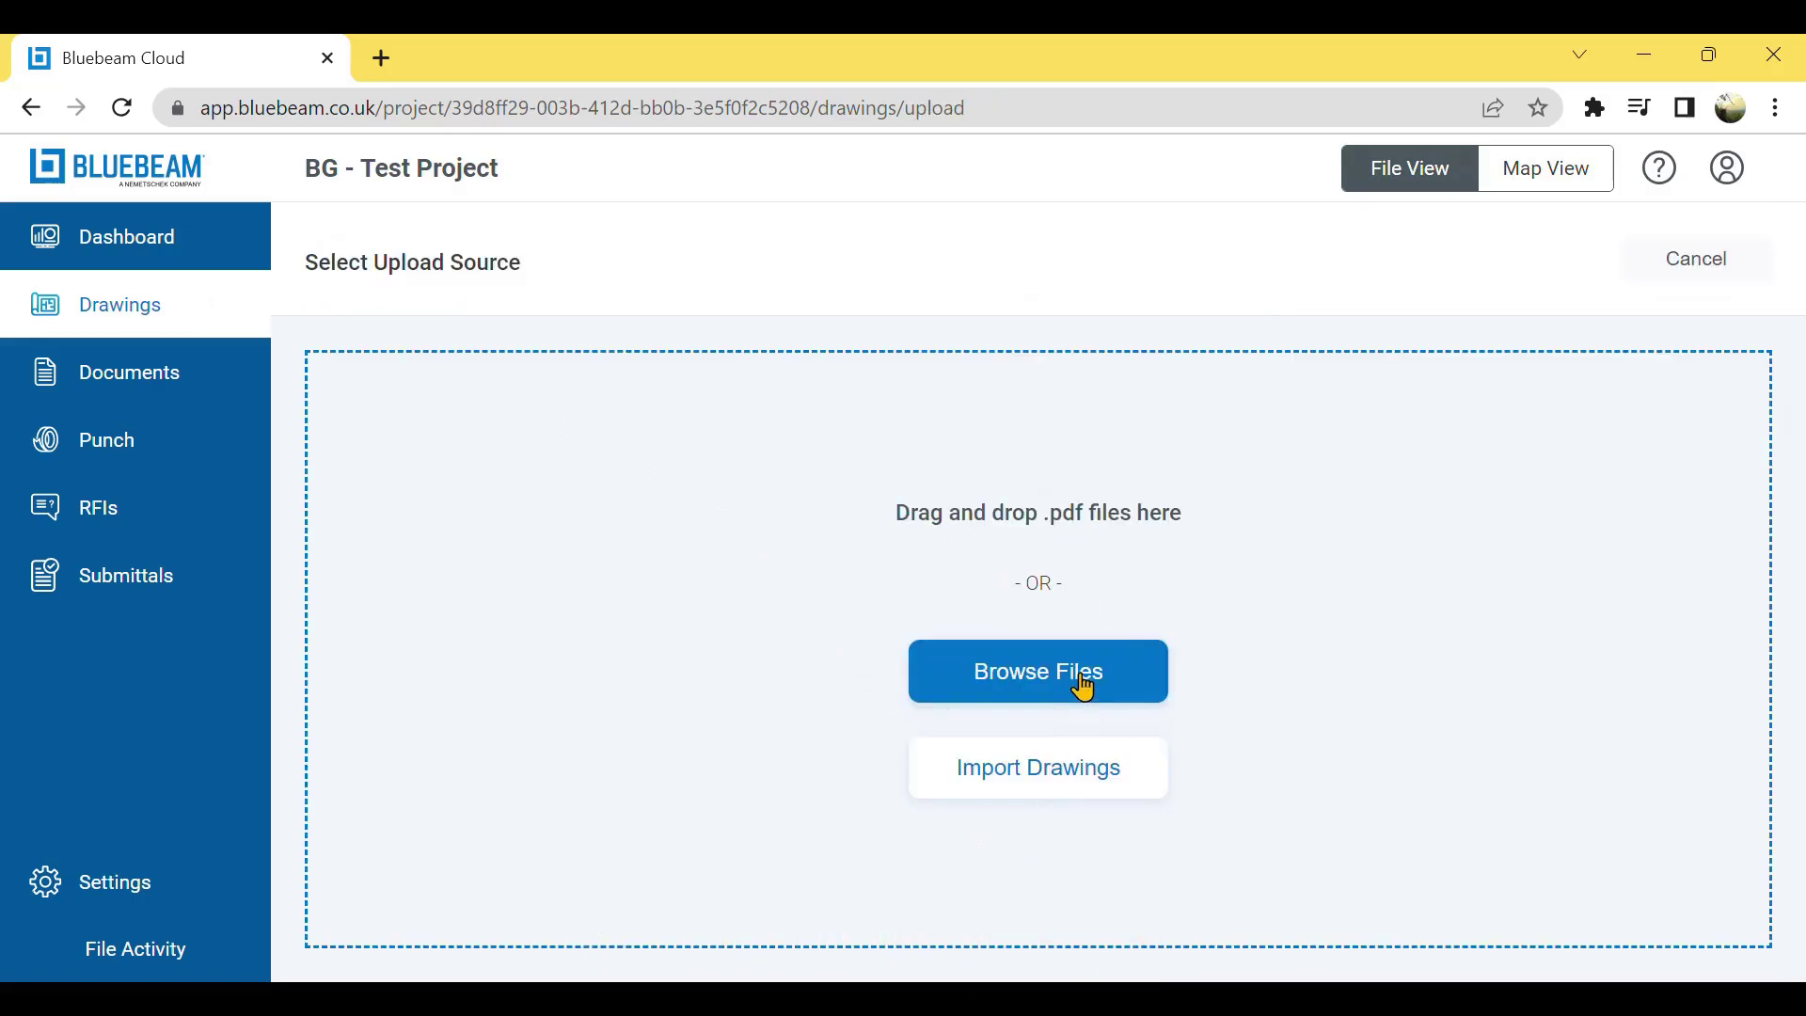
left_click(1084, 796)
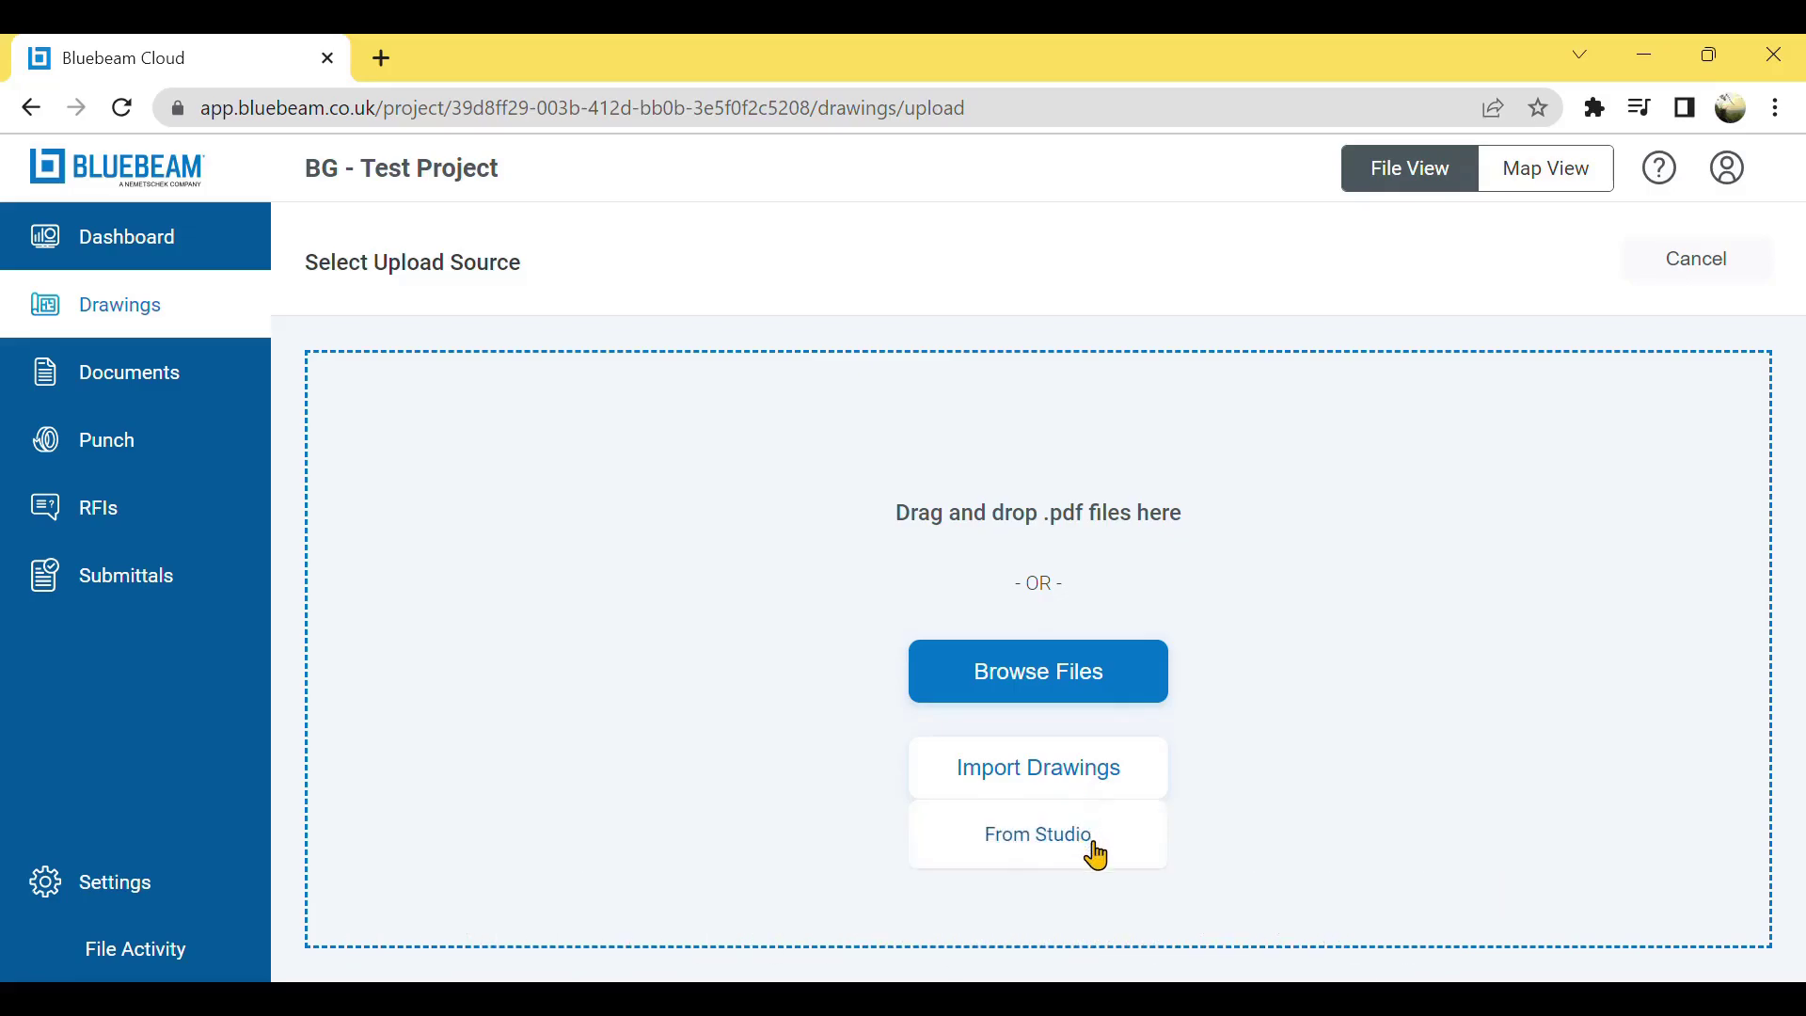
- Upload a PDF drawing from the device, then view the still-empty Published list
left_click(1111, 701)
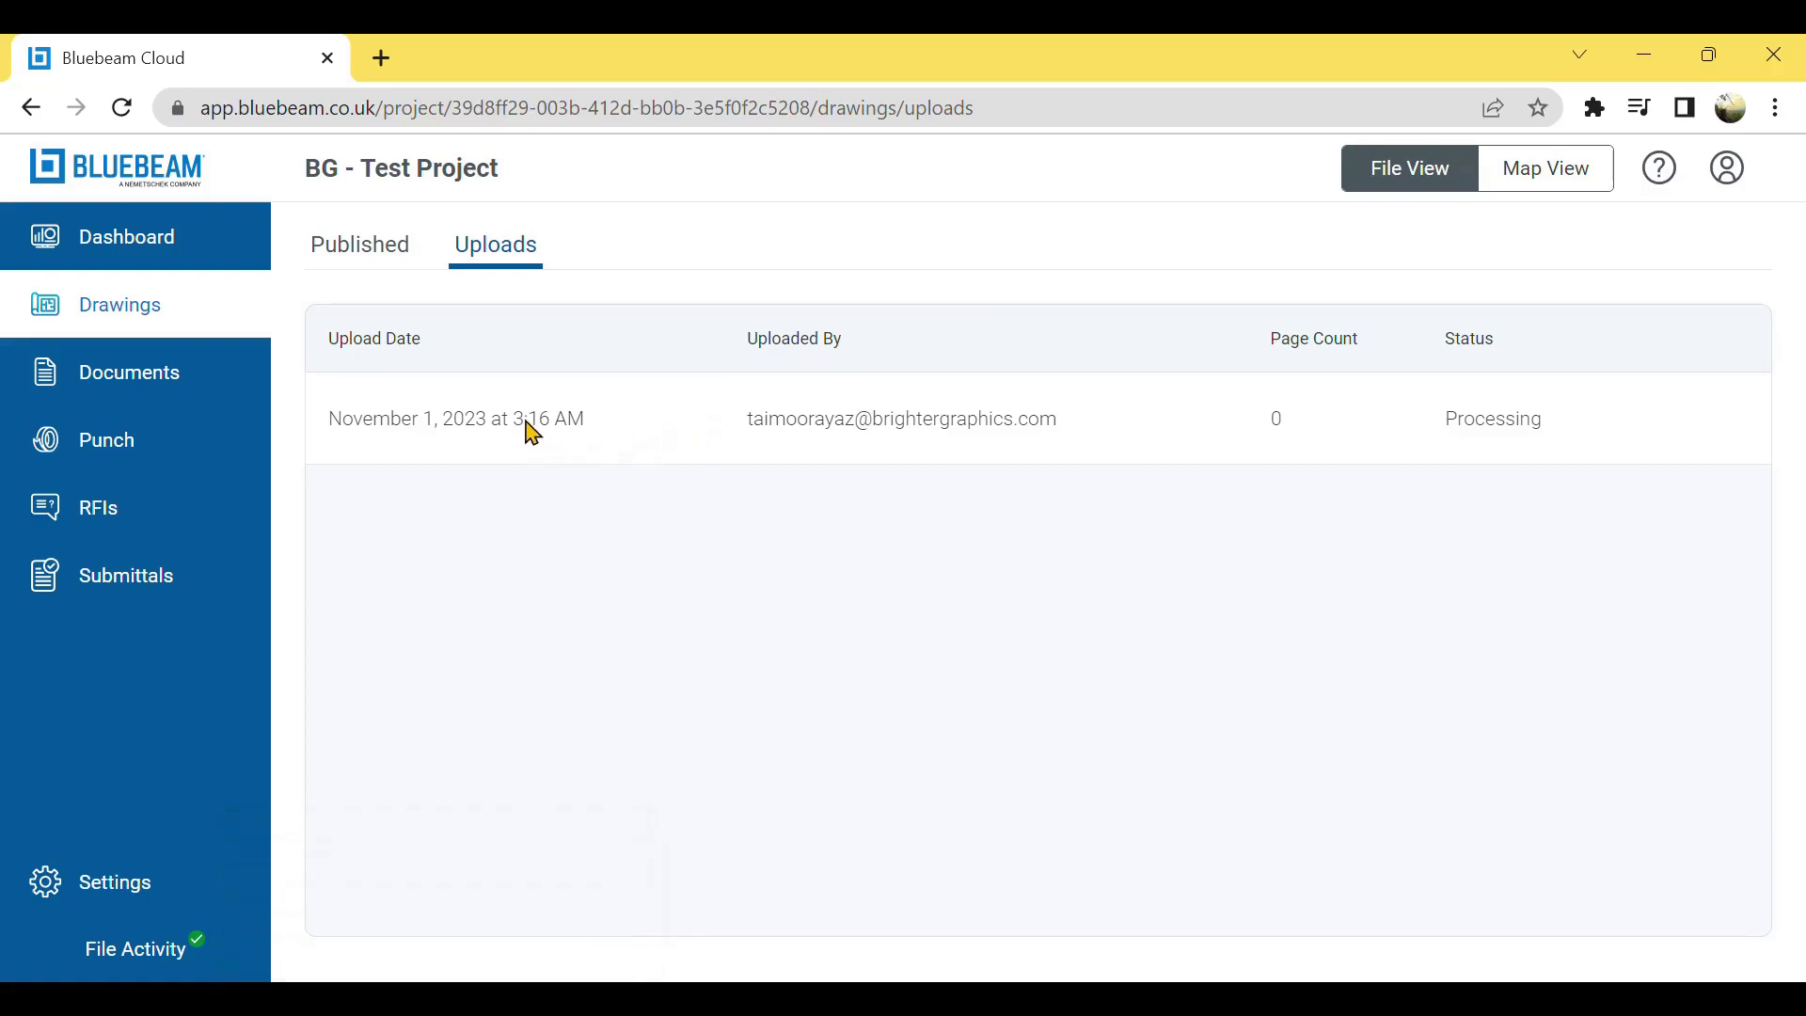
left_click(402, 271)
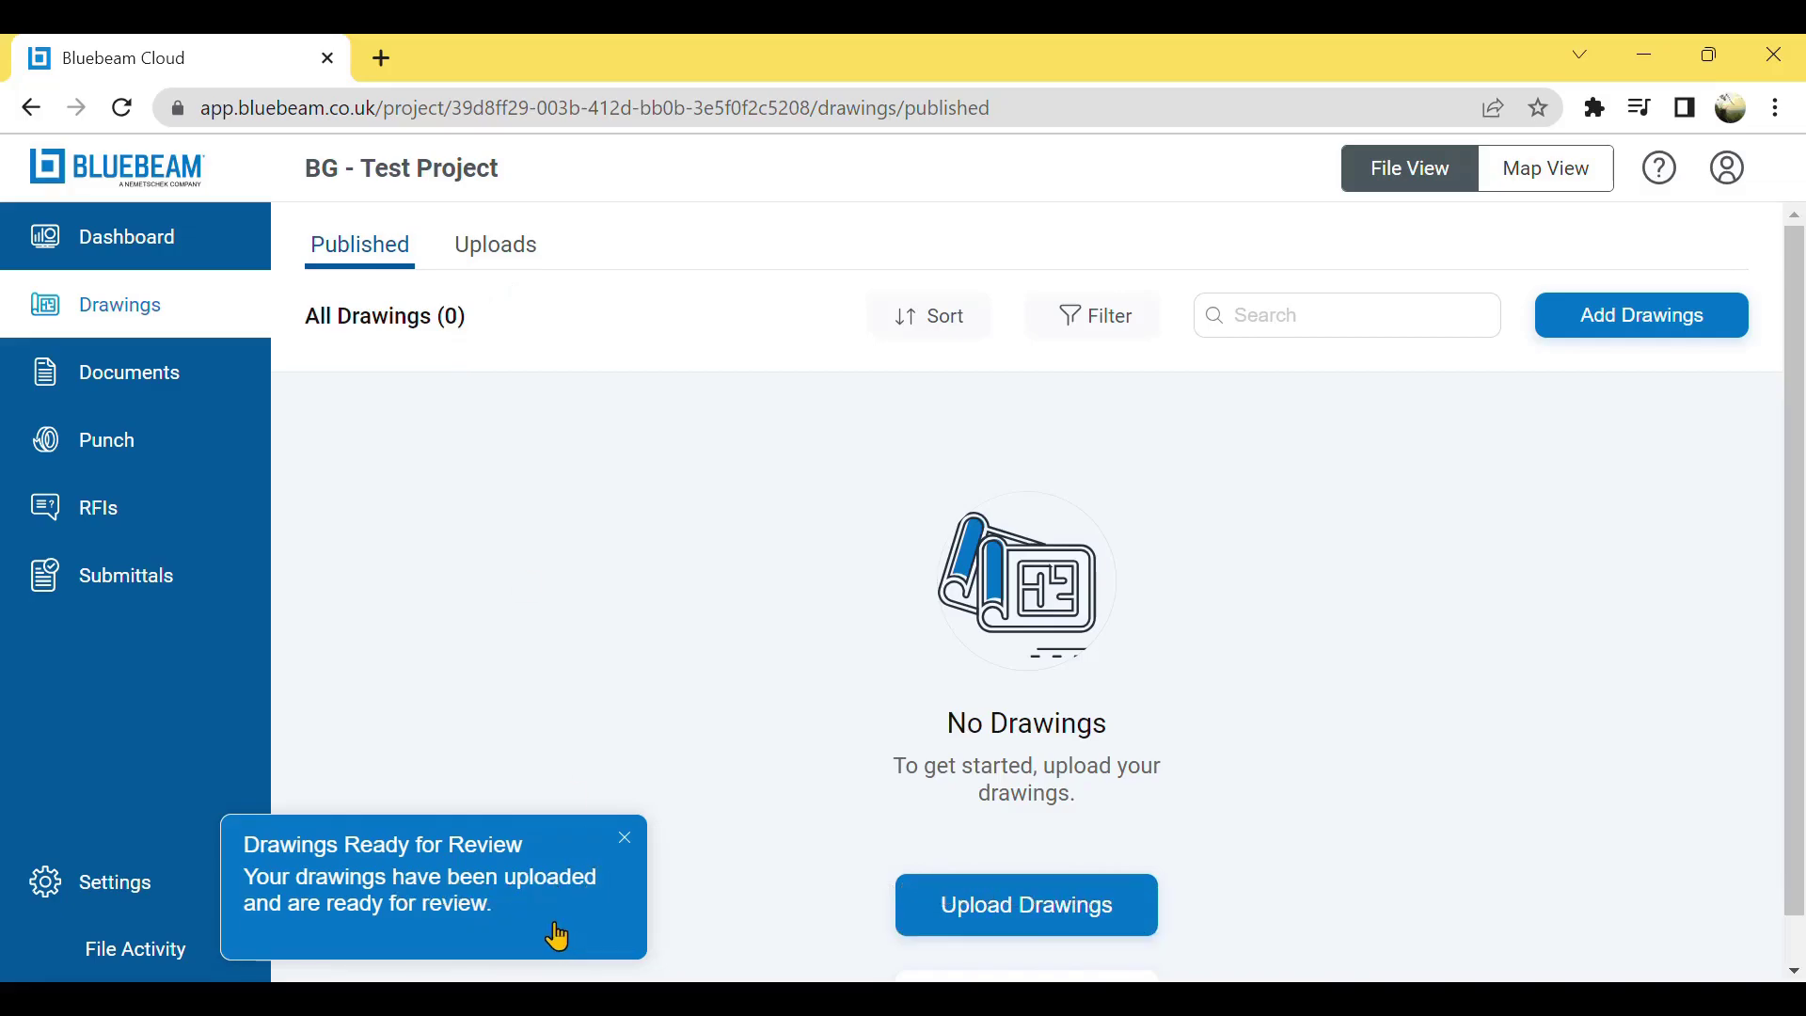
- Review the ready upload and publish the Floor Plan drawing BG_Floor_Plan_A.2.1
left_click(495, 266)
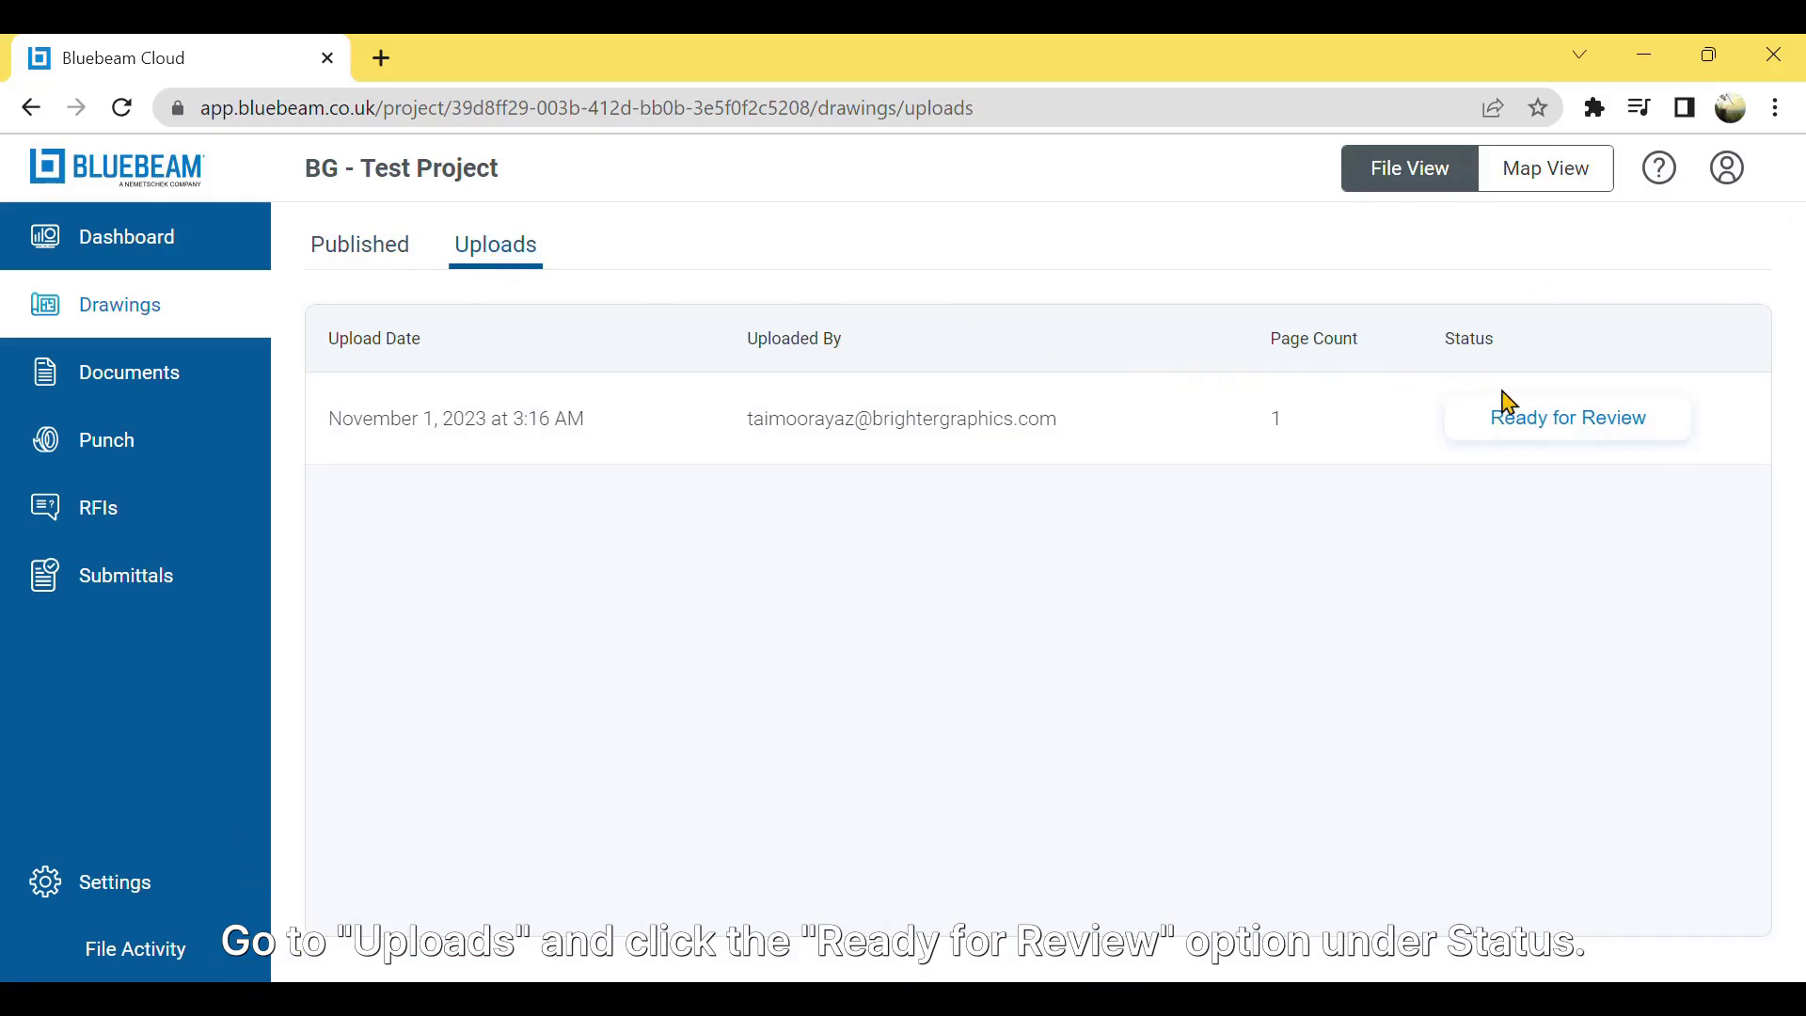
left_click(1570, 428)
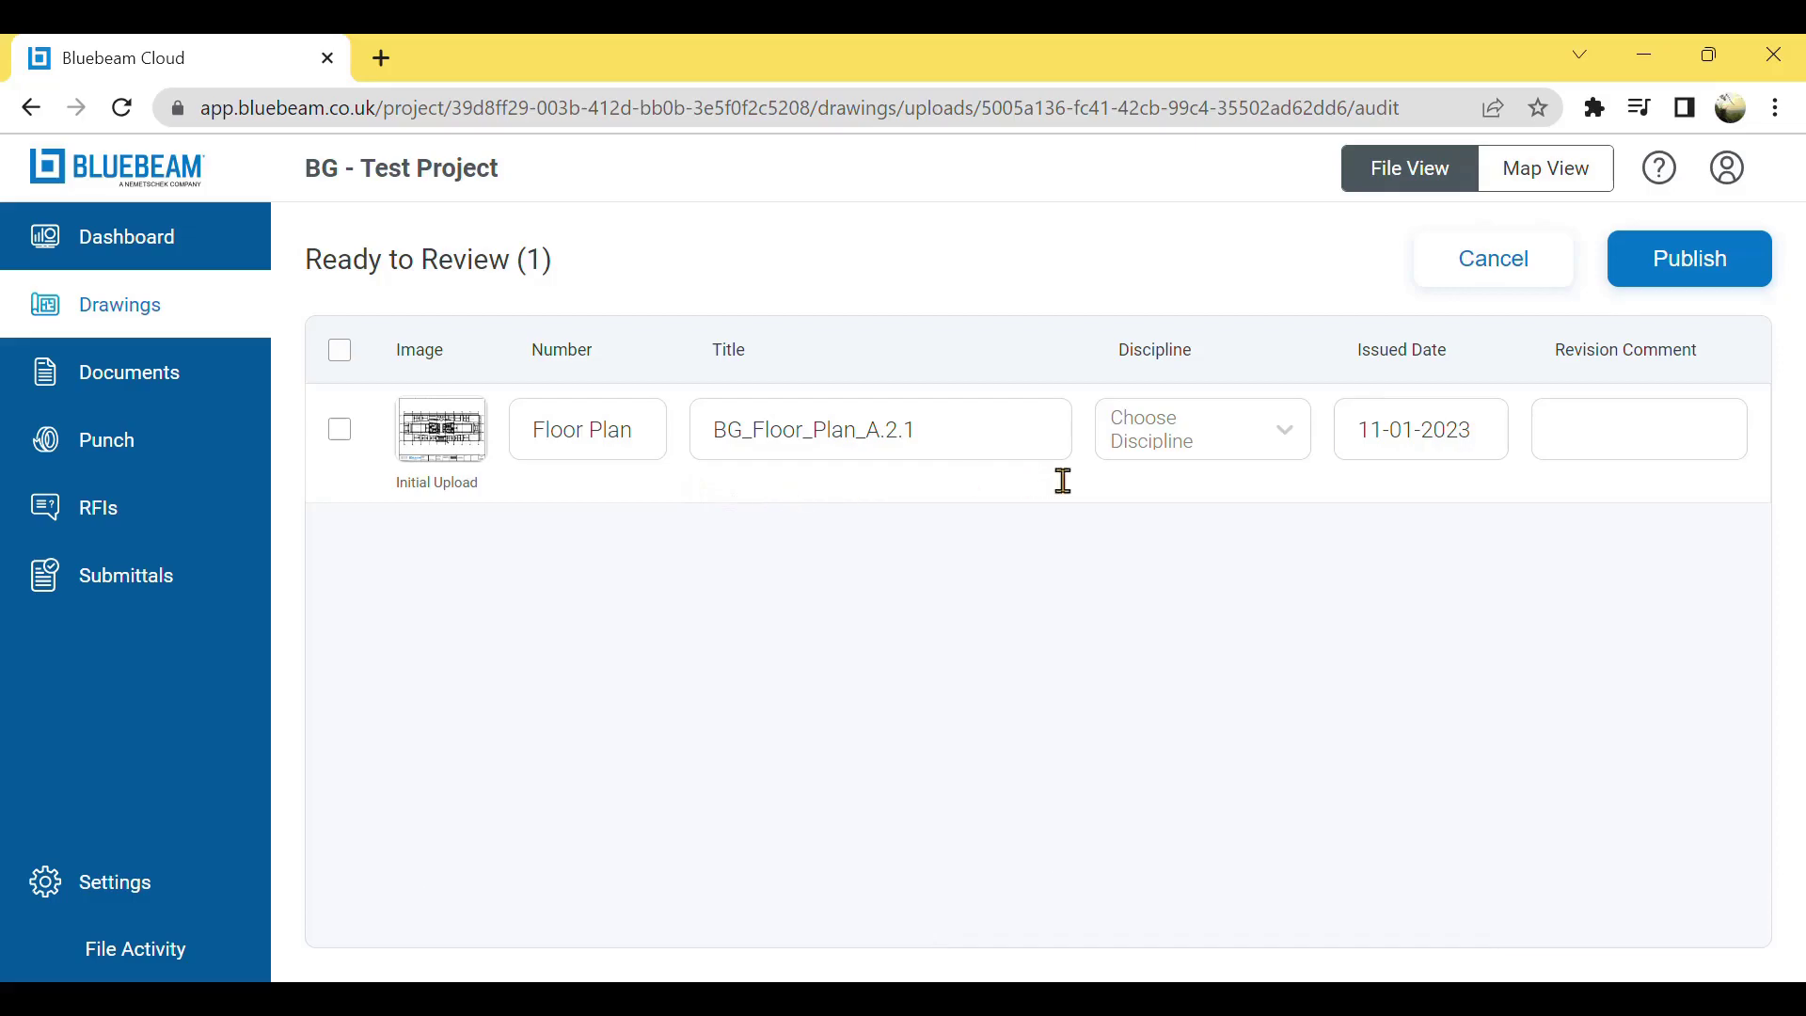
left_click(1701, 287)
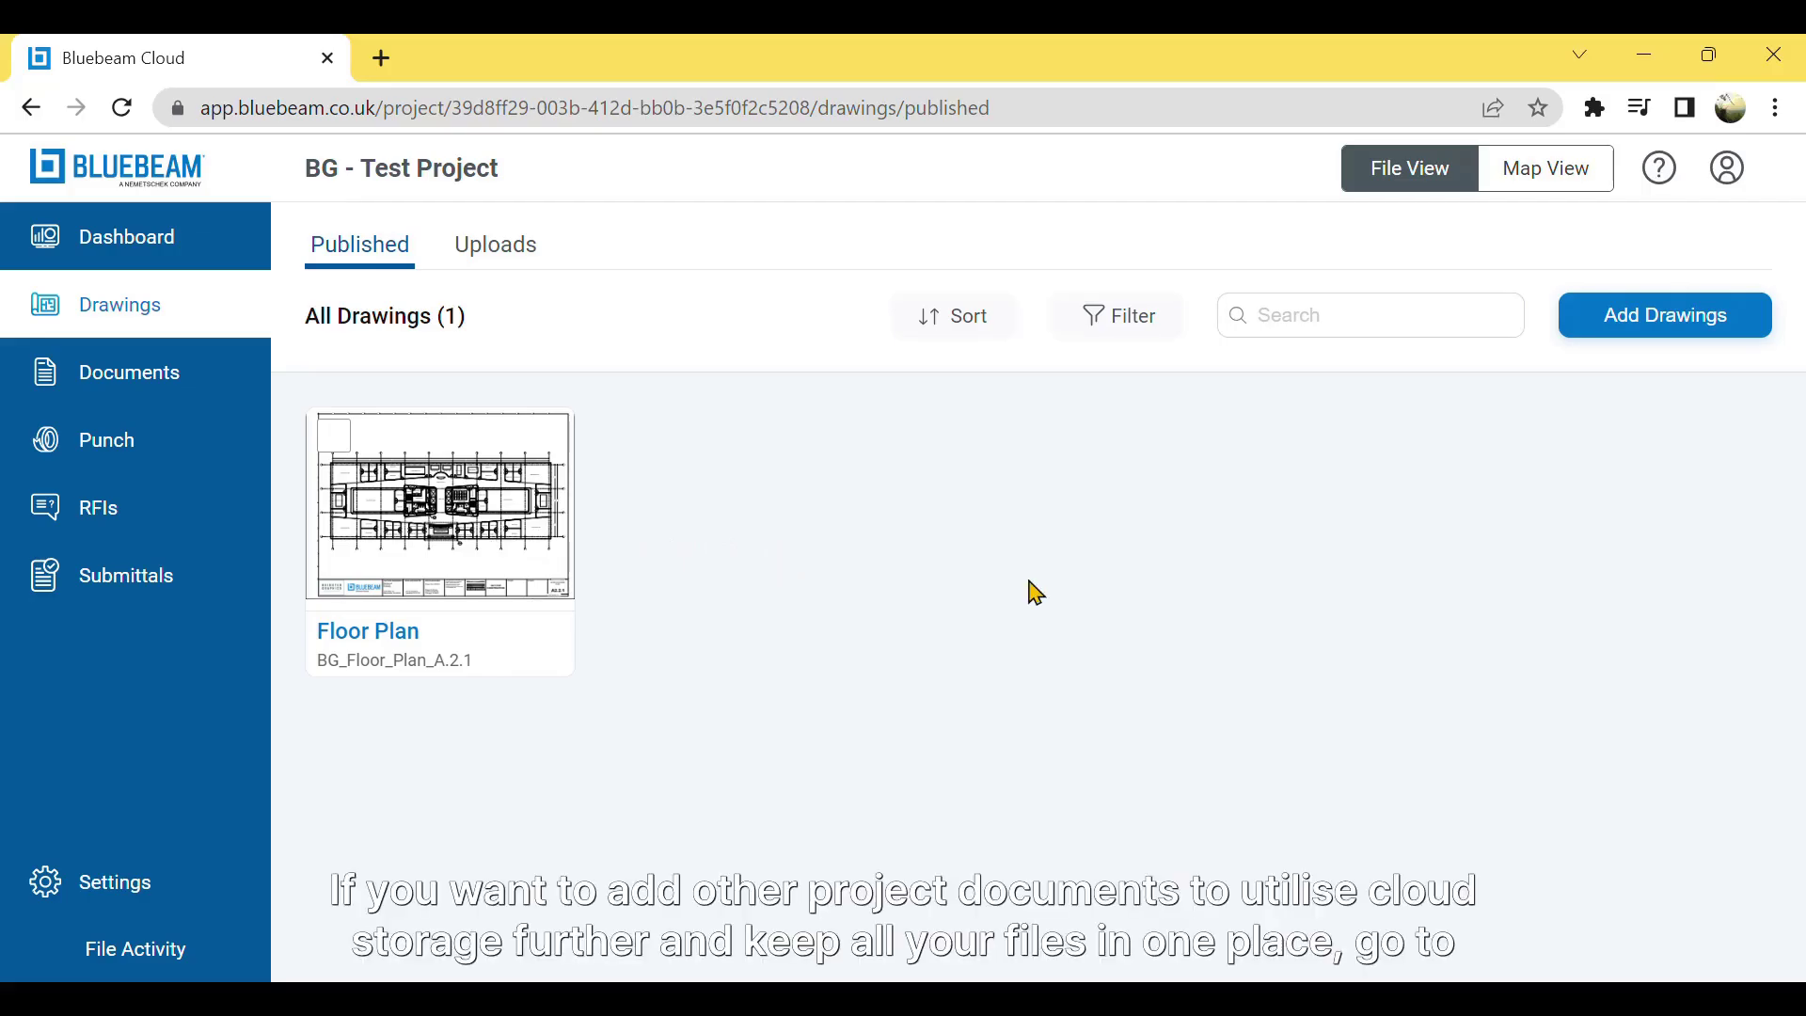
- Open the BG - Test Project Documents area, which has no documents yet
left_click(185, 394)
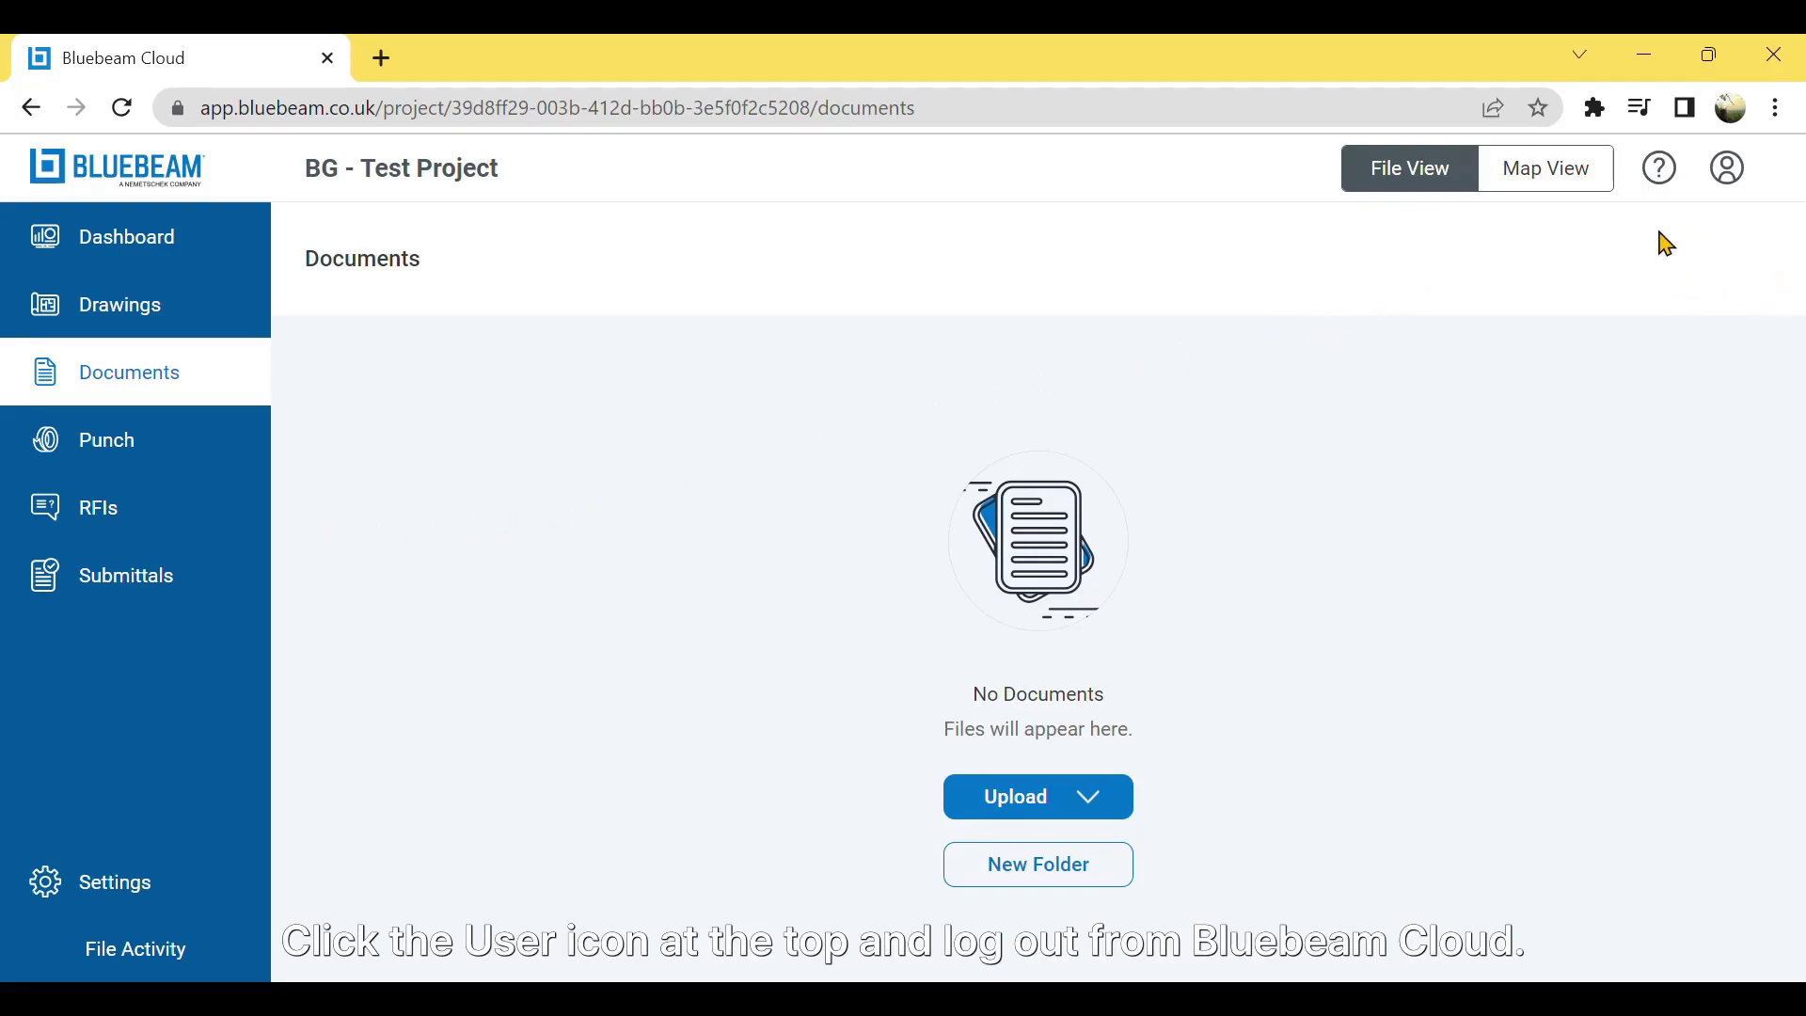
- Log out of Bluebeam Cloud from the account menu
left_click(1728, 170)
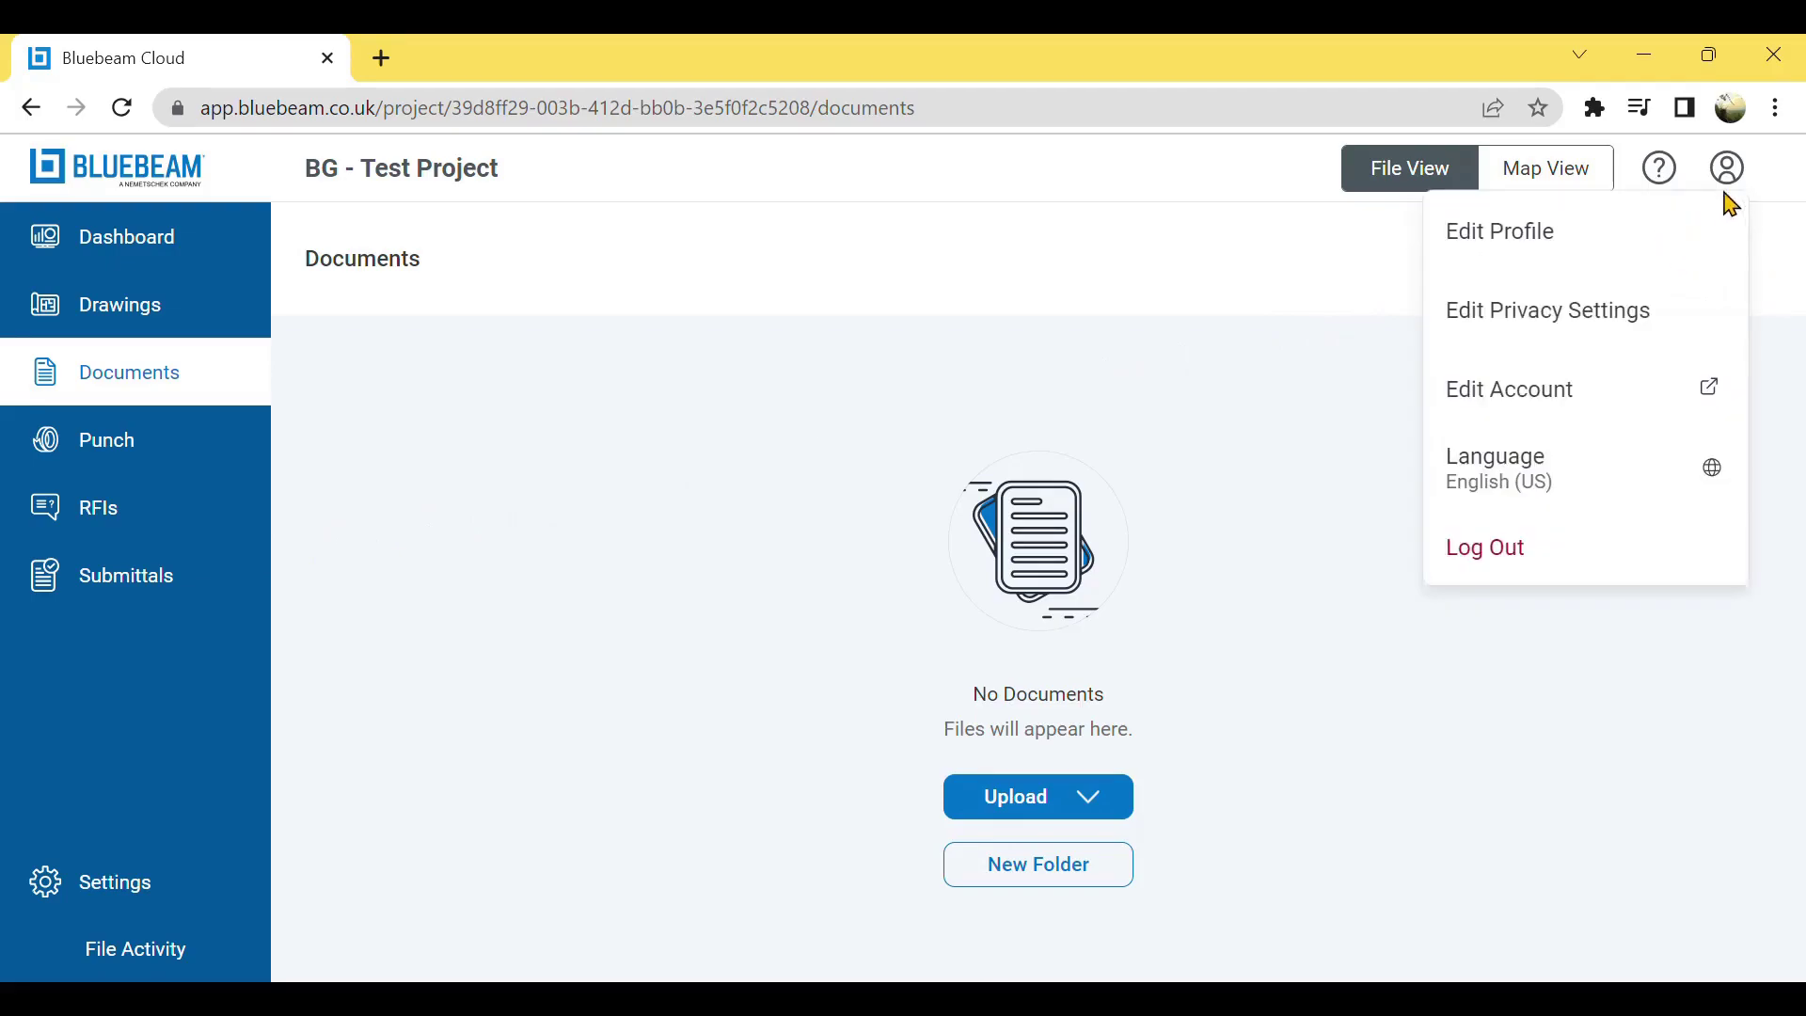
left_click(1575, 565)
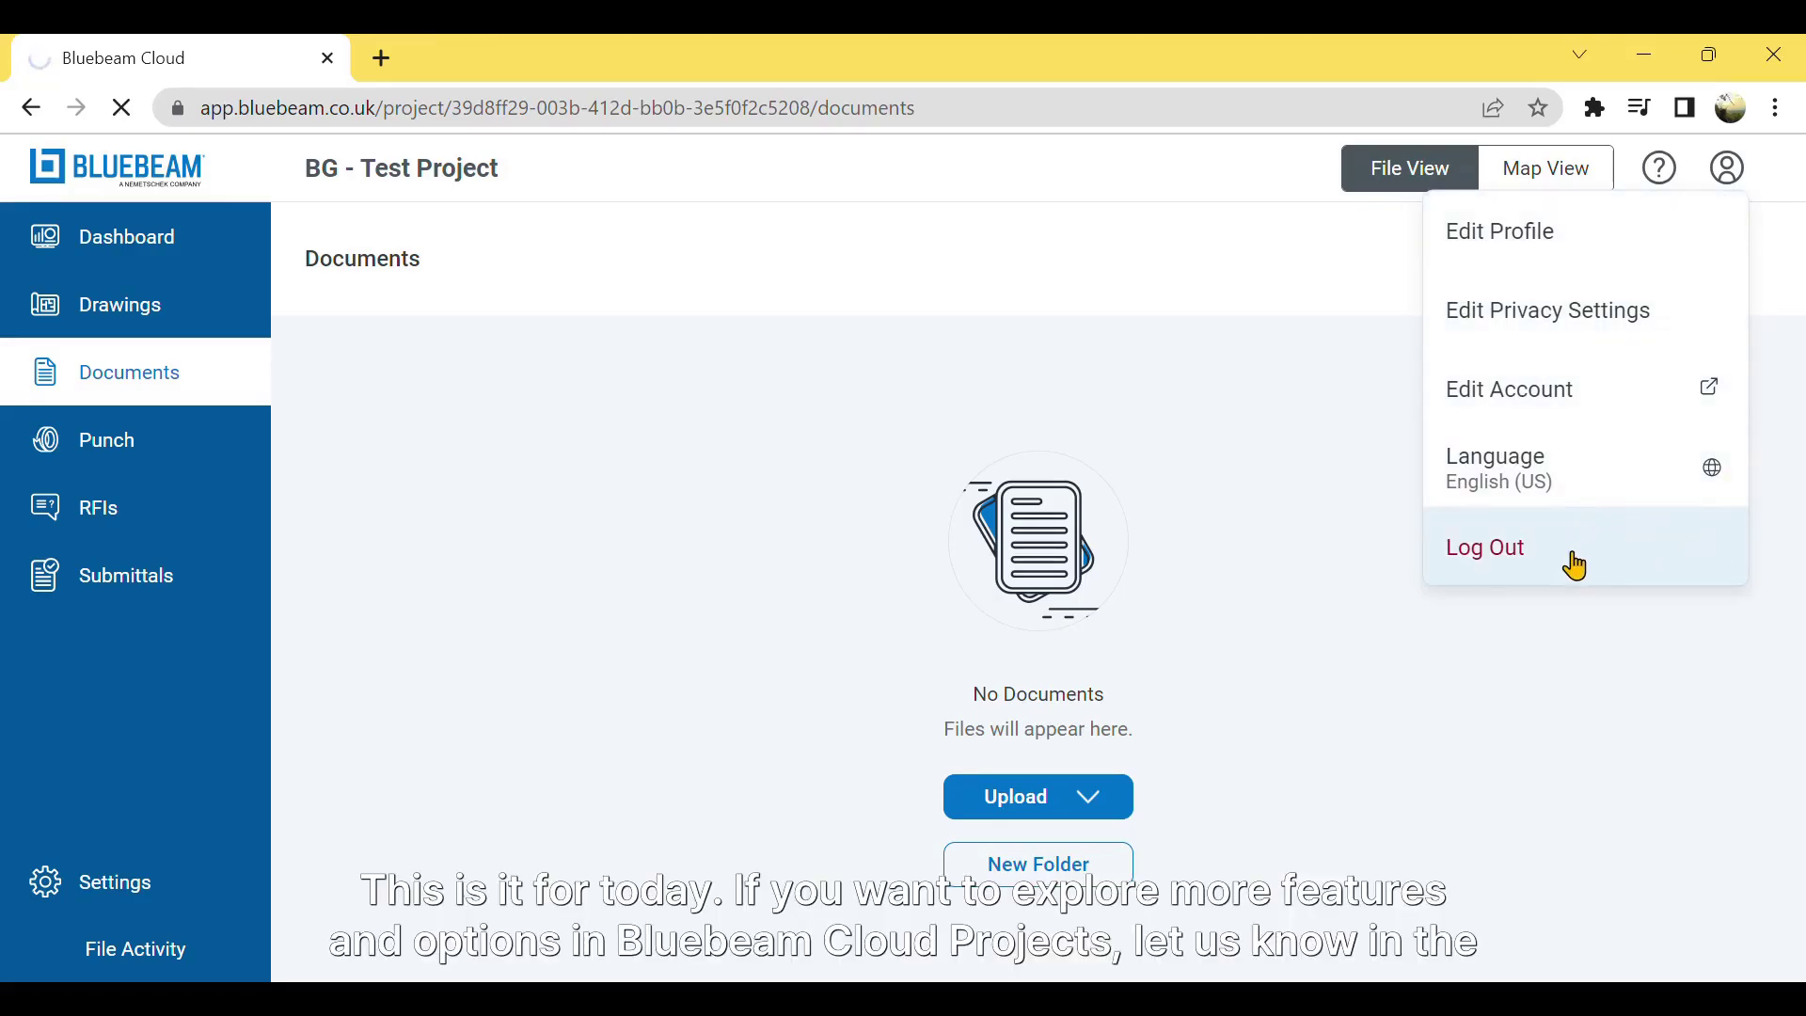